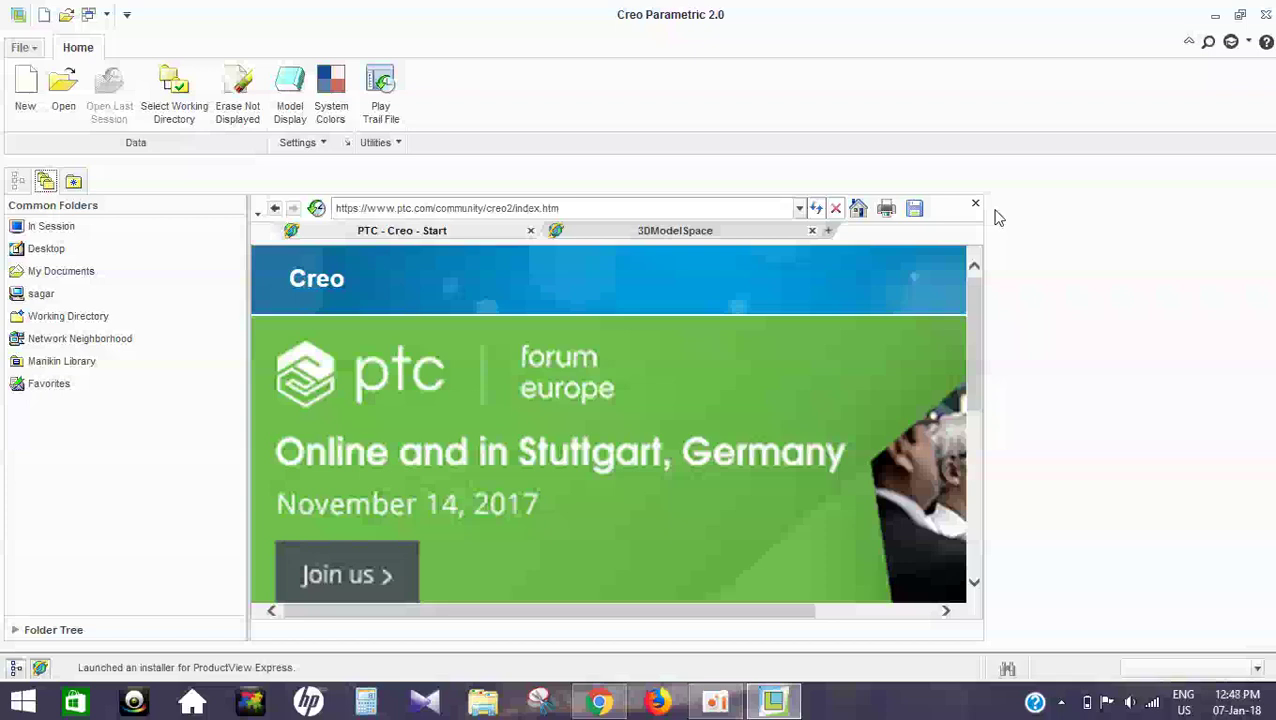
Close the embedded PTC start page to reveal the empty Home screen.
{"action": "left_click", "coordinate": [975, 204]}
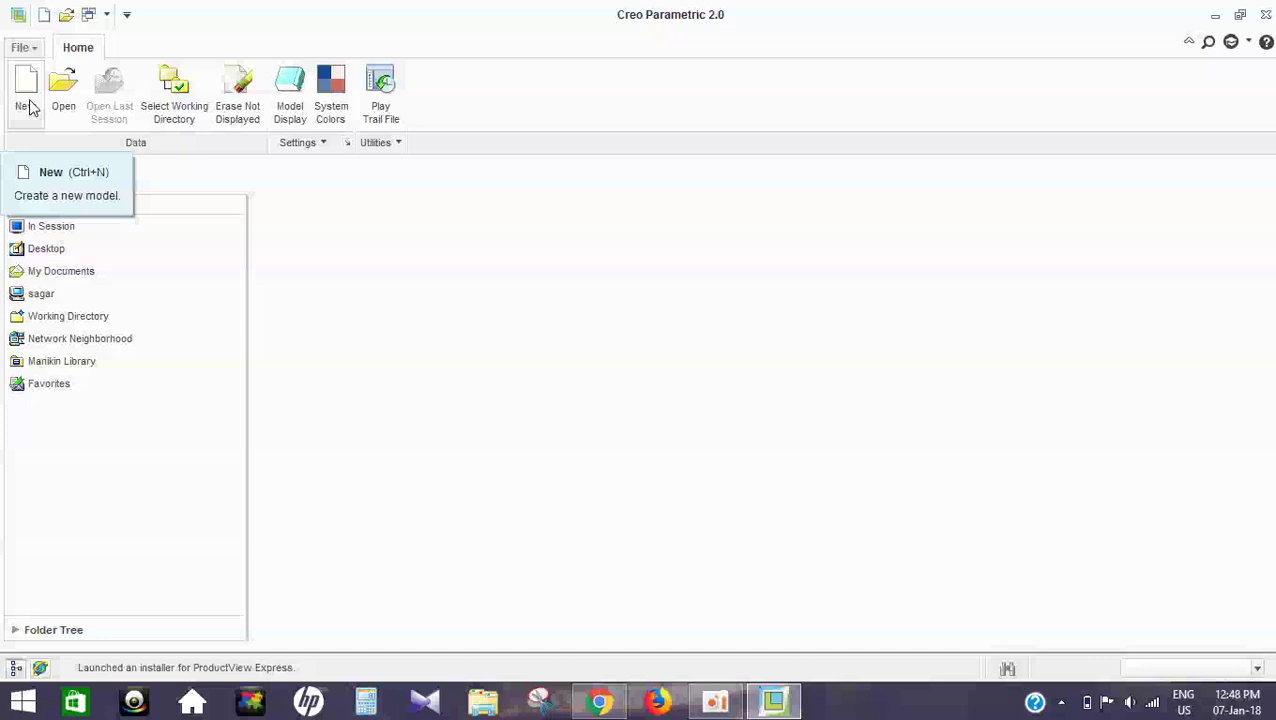
Create a new Sketch file named sec in place of the default s2d0001.
{"action": "left_click", "coordinate": [30, 108]}
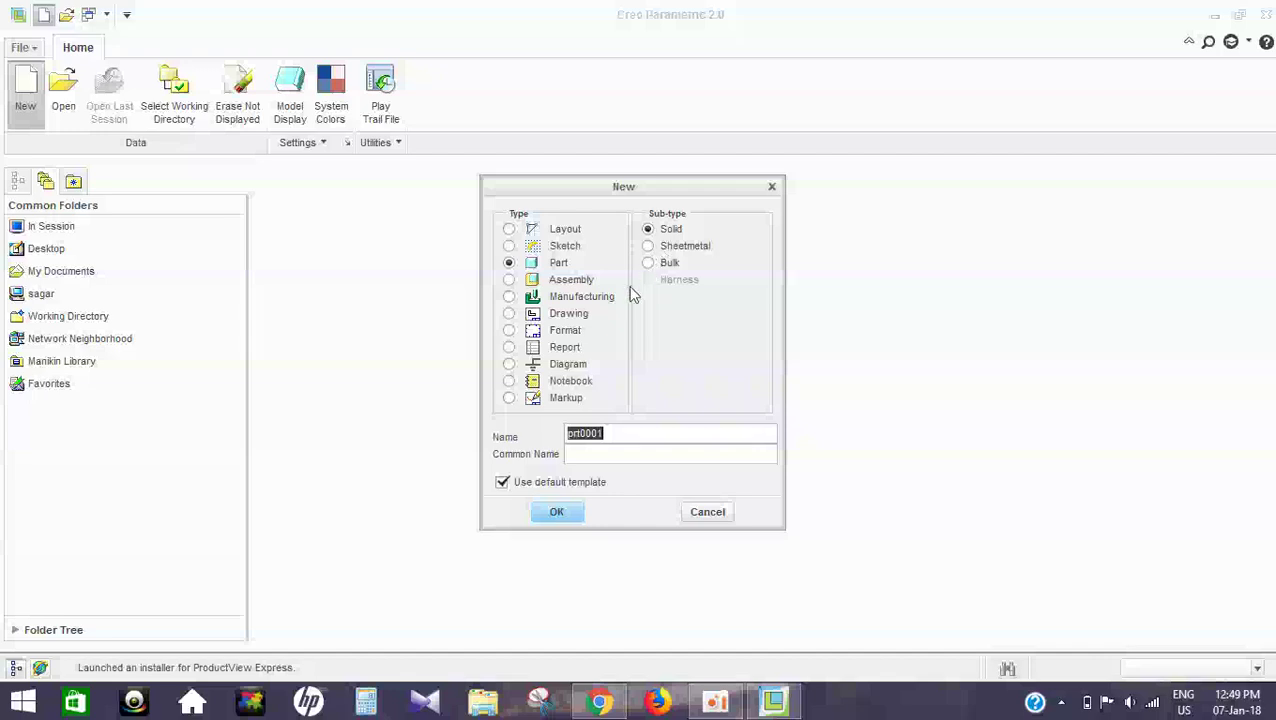
{"action": "left_click", "coordinate": [556, 249]}
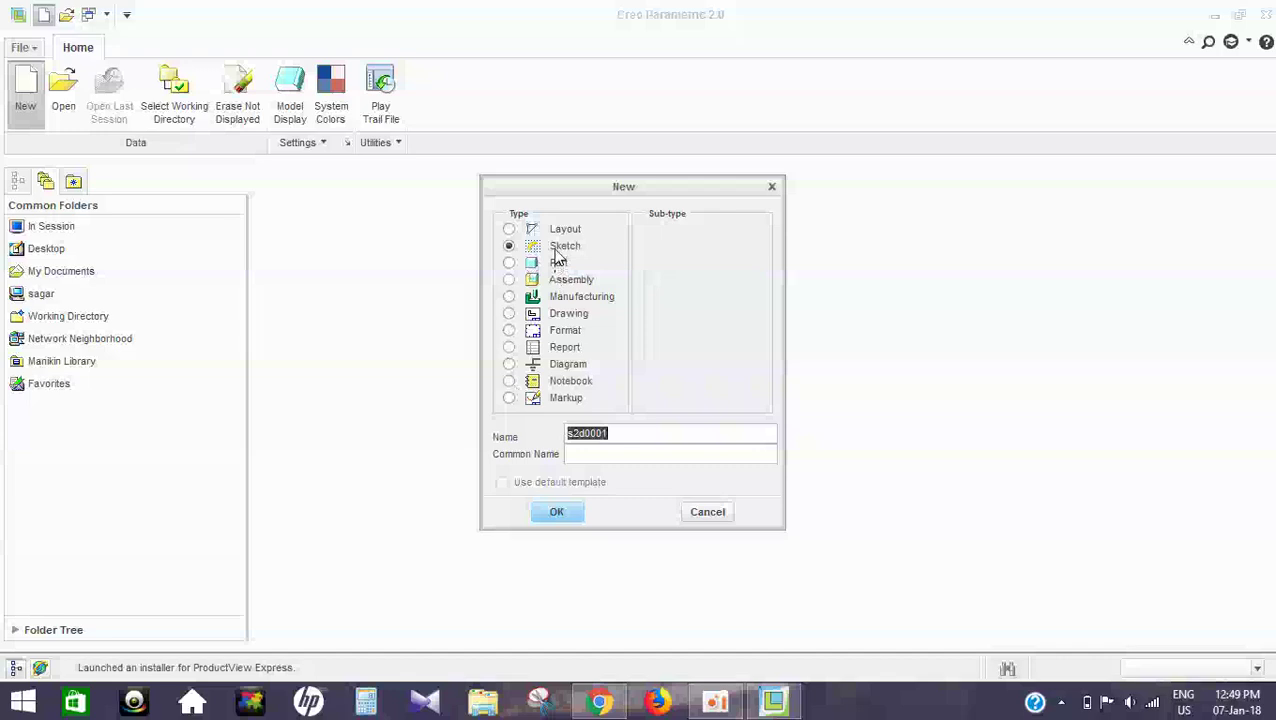
{"action": "left_click", "coordinate": [630, 433]}
{"action": "key", "text": "BackSpace"}
{"action": "key", "text": "BackSpace"}
{"action": "key", "text": "BackSpace"}
{"action": "key", "text": "BackSpace"}
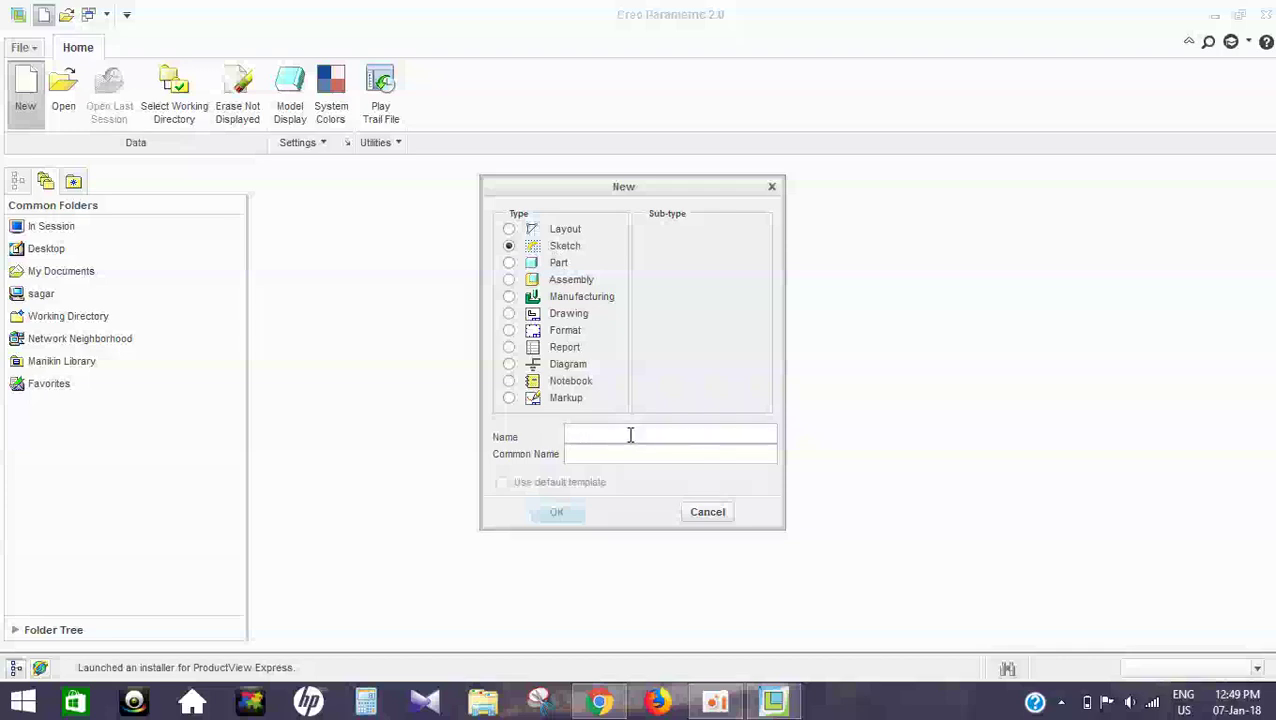
{"action": "type", "text": "se"}
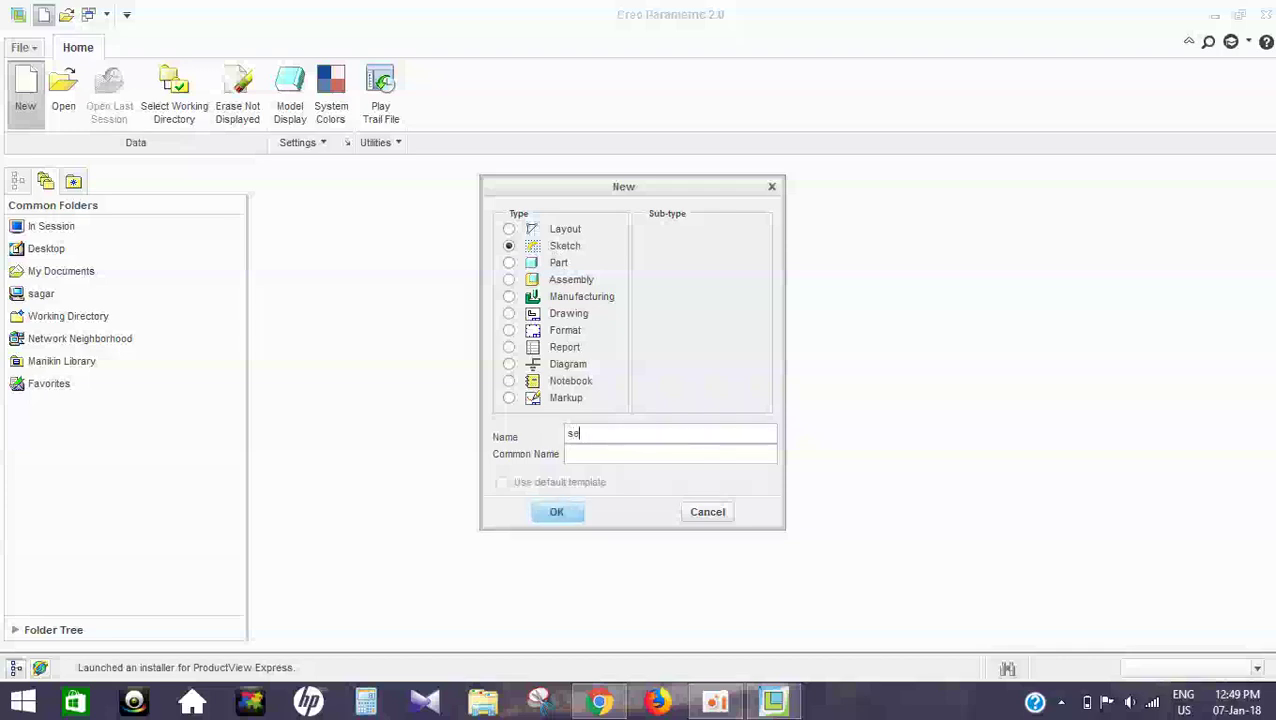
{"action": "type", "text": "c"}
{"action": "left_click", "coordinate": [558, 513]}
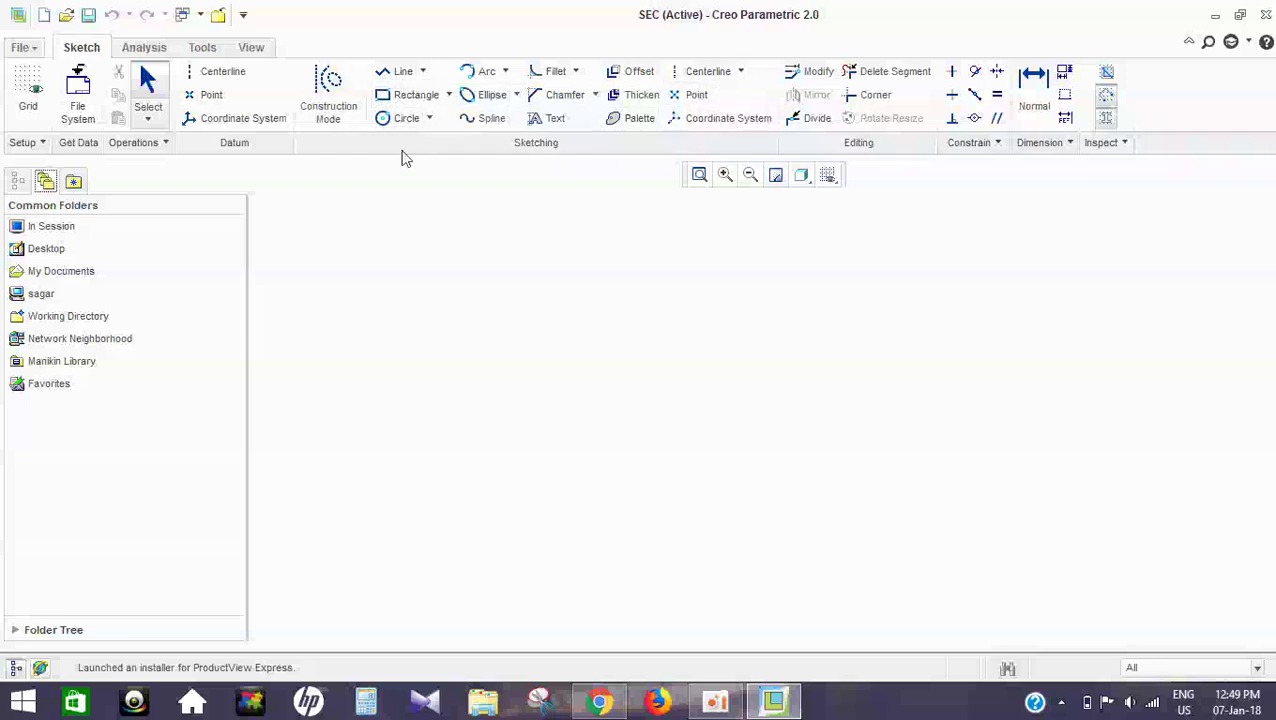
{"action": "left_click", "coordinate": [401, 79]}
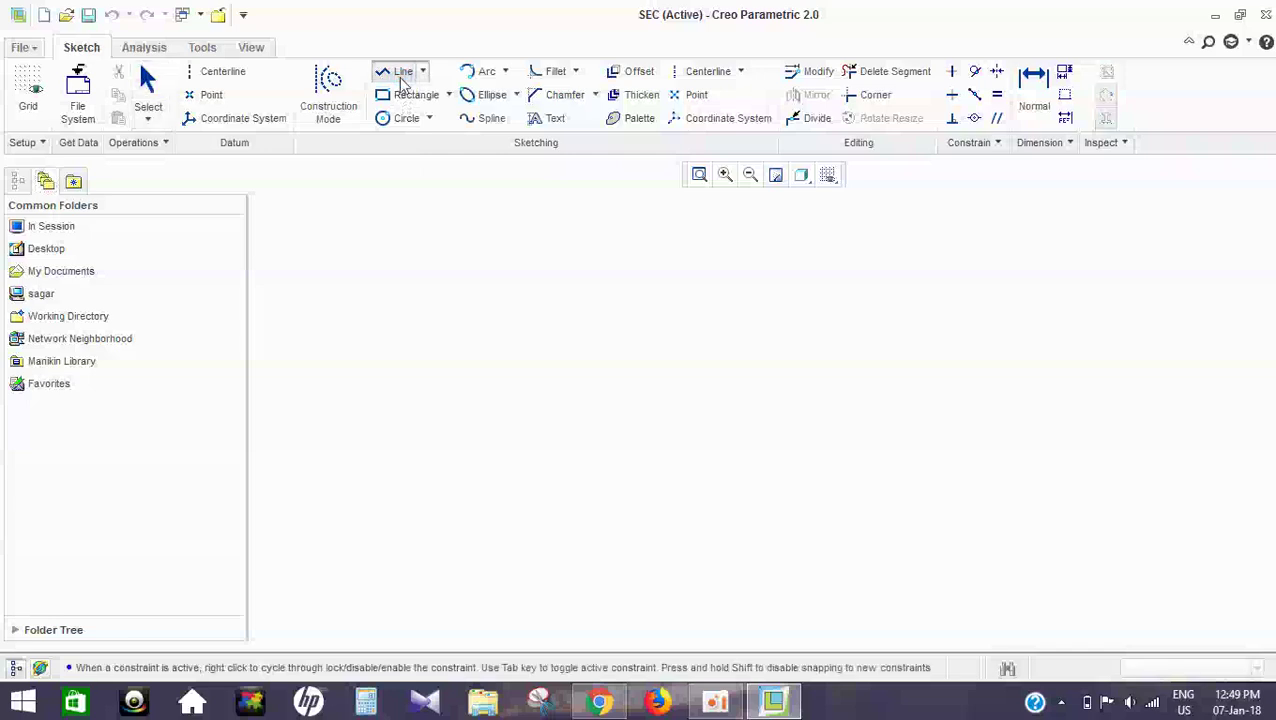
Draw a closed rectangle, roughly 6.62 by 4.43, with a four-corner line chain.
{"action": "left_click", "coordinate": [441, 256]}
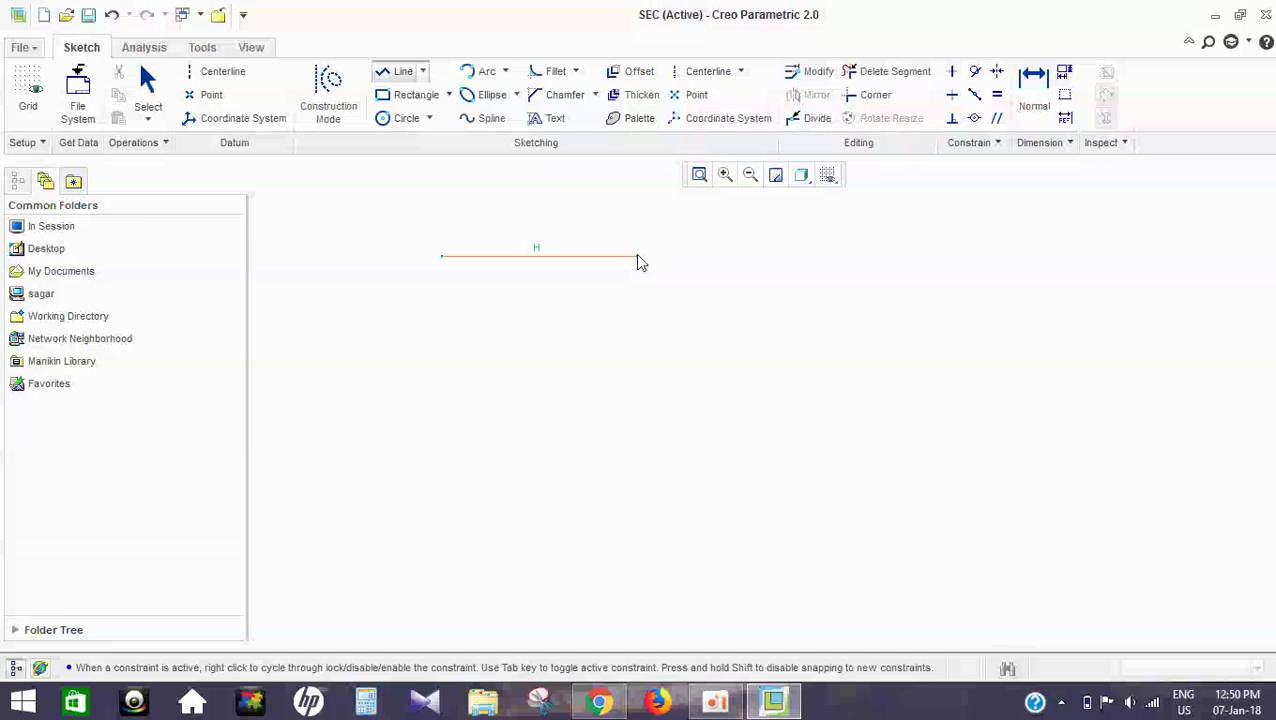
{"action": "left_click", "coordinate": [637, 257]}
{"action": "left_click", "coordinate": [637, 386]}
{"action": "left_click", "coordinate": [442, 388]}
{"action": "left_click", "coordinate": [443, 257]}
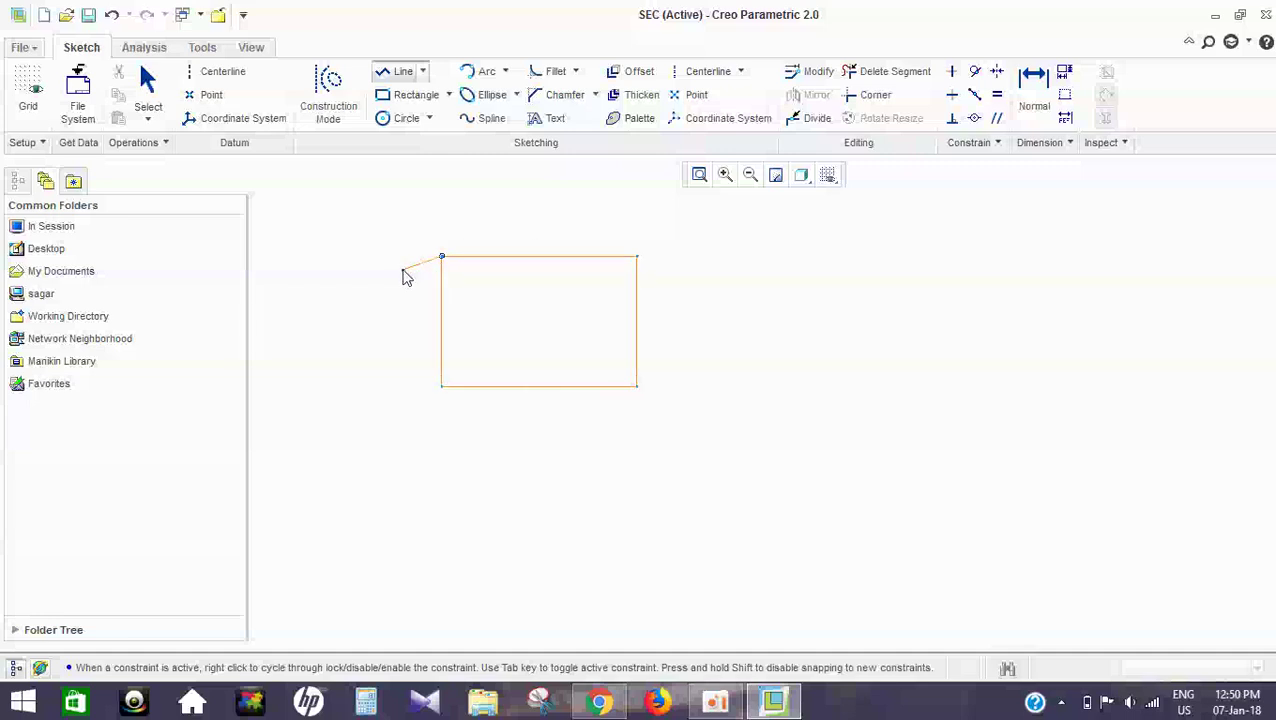
{"action": "middle_click", "coordinate": [405, 277]}
Sketch two connected stray line segments to the left of the rectangle.
{"action": "left_click", "coordinate": [403, 268]}
{"action": "middle_click", "coordinate": [390, 266]}
{"action": "left_click", "coordinate": [403, 270]}
{"action": "left_click", "coordinate": [351, 270]}
{"action": "left_click", "coordinate": [351, 311]}
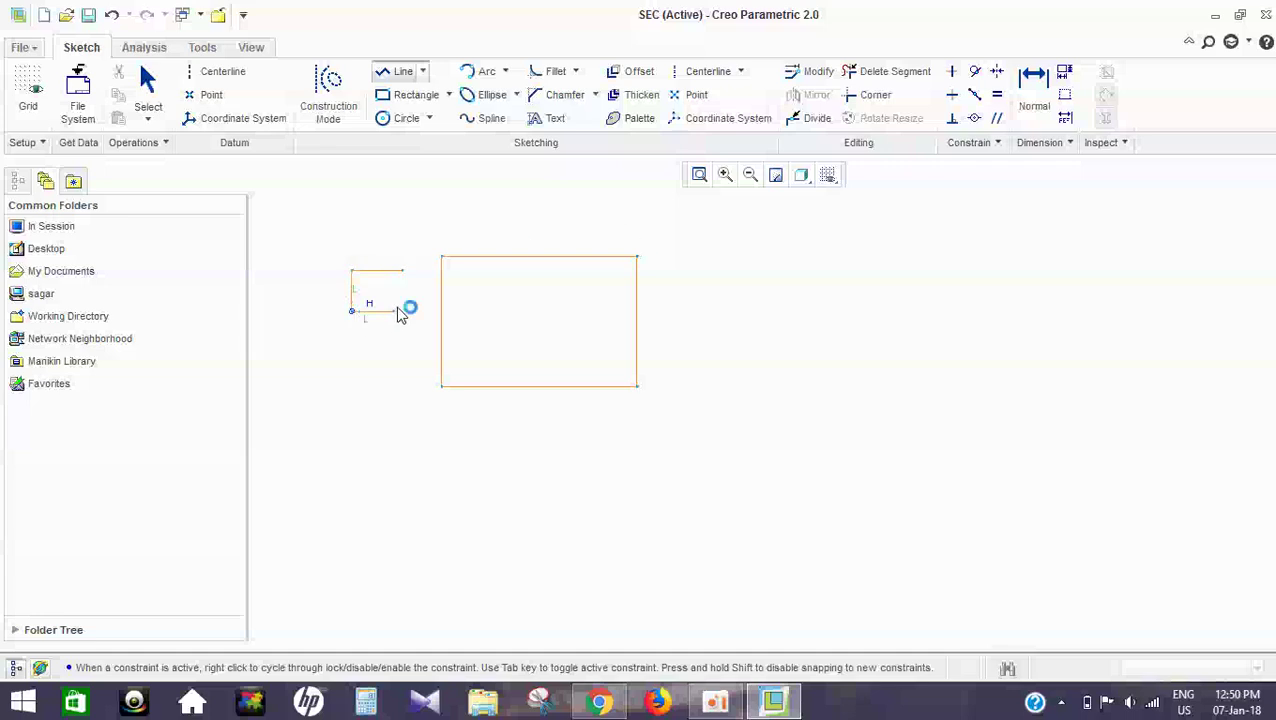
{"action": "middle_click", "coordinate": [398, 313]}
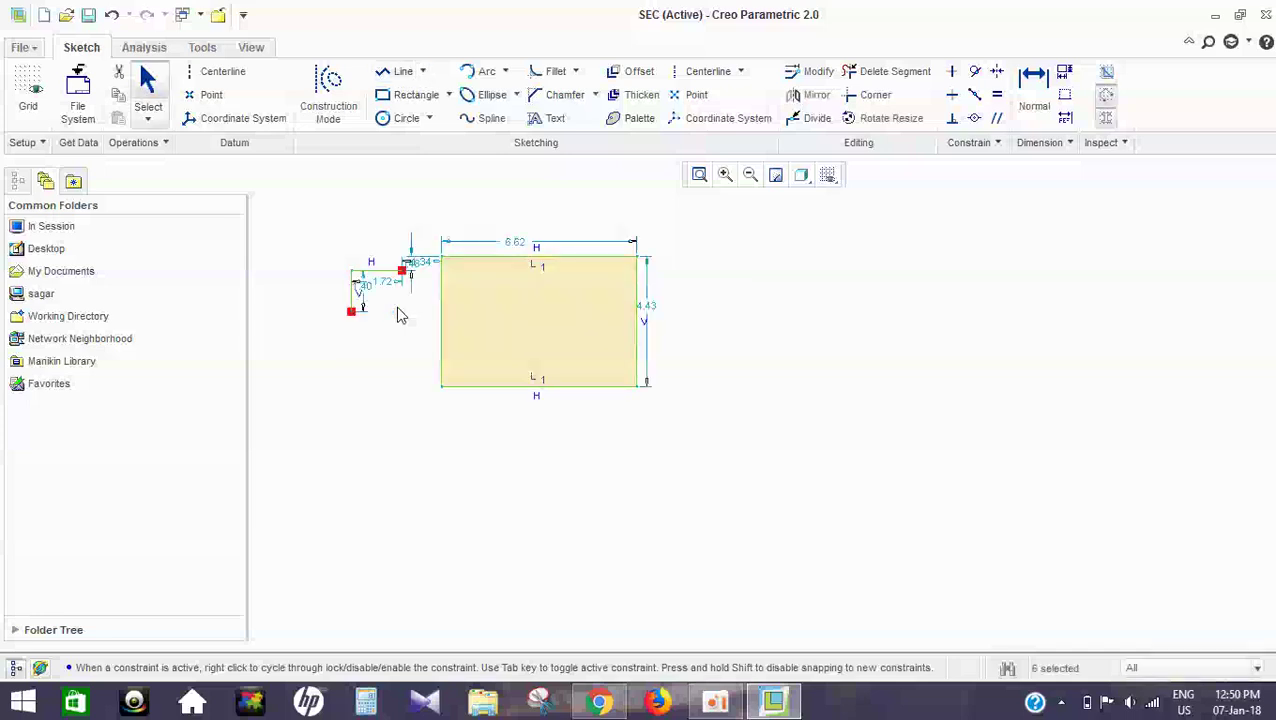
Select and delete the small stray line left of the rectangle.
{"action": "left_click", "coordinate": [396, 350]}
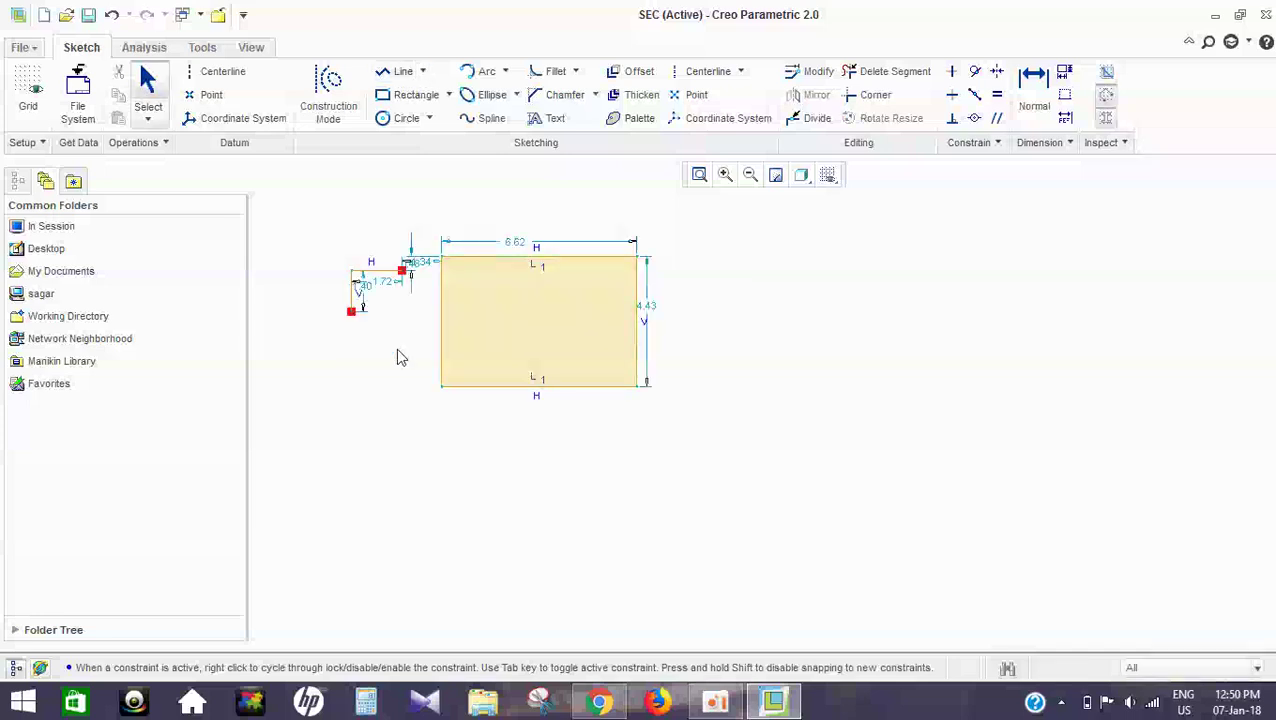
{"action": "left_click", "coordinate": [364, 277]}
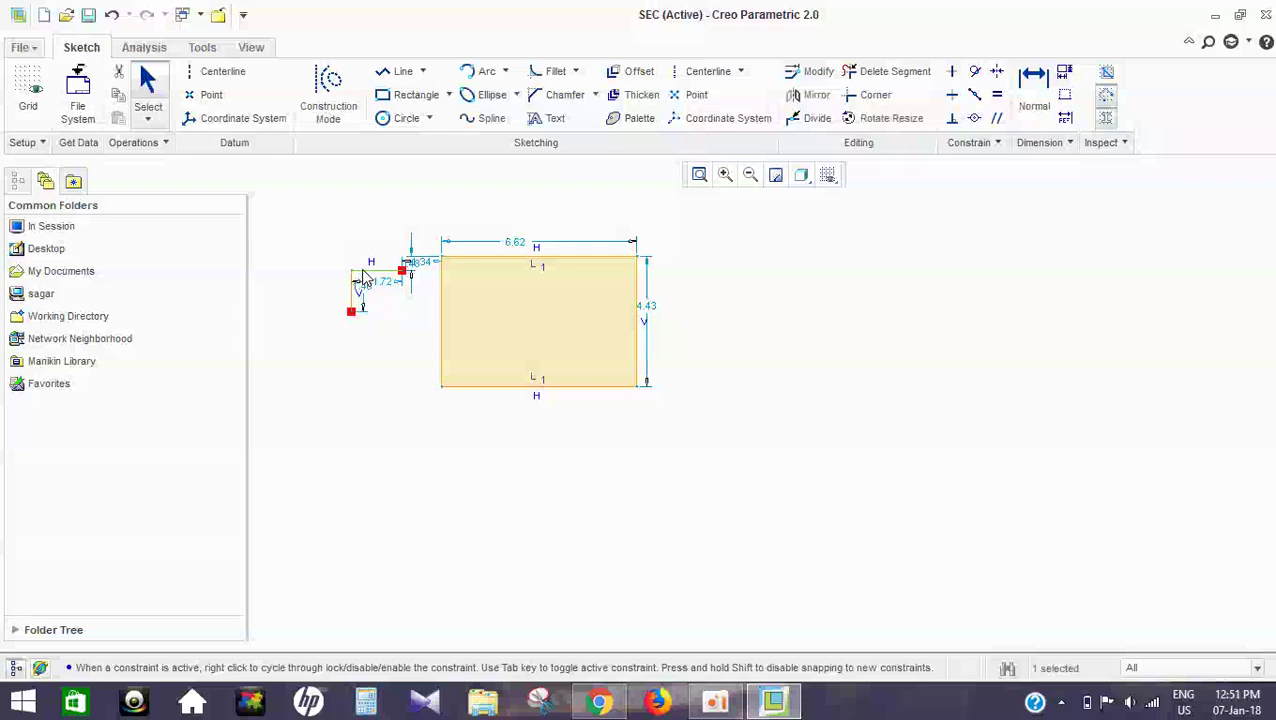
{"action": "left_click_drag", "start_coordinate": [364, 277], "coordinate": [365, 279]}
{"action": "left_click", "coordinate": [357, 288]}
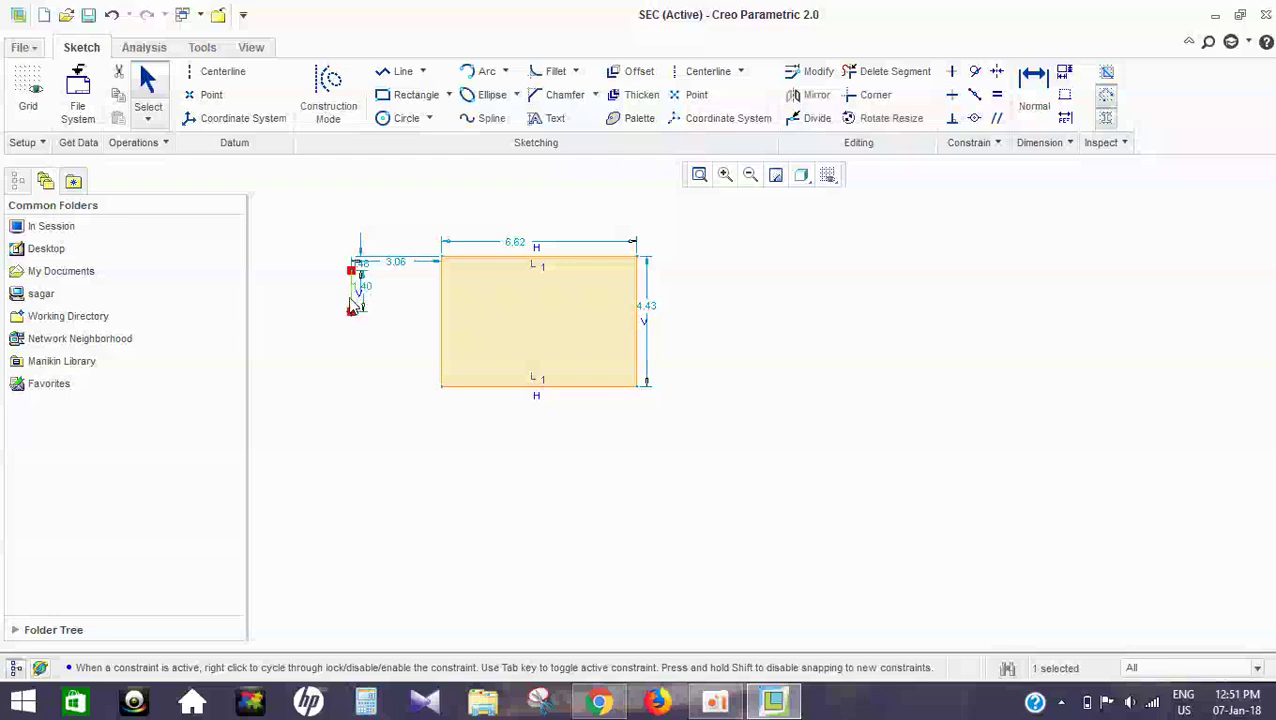
{"action": "key", "text": "Delete"}
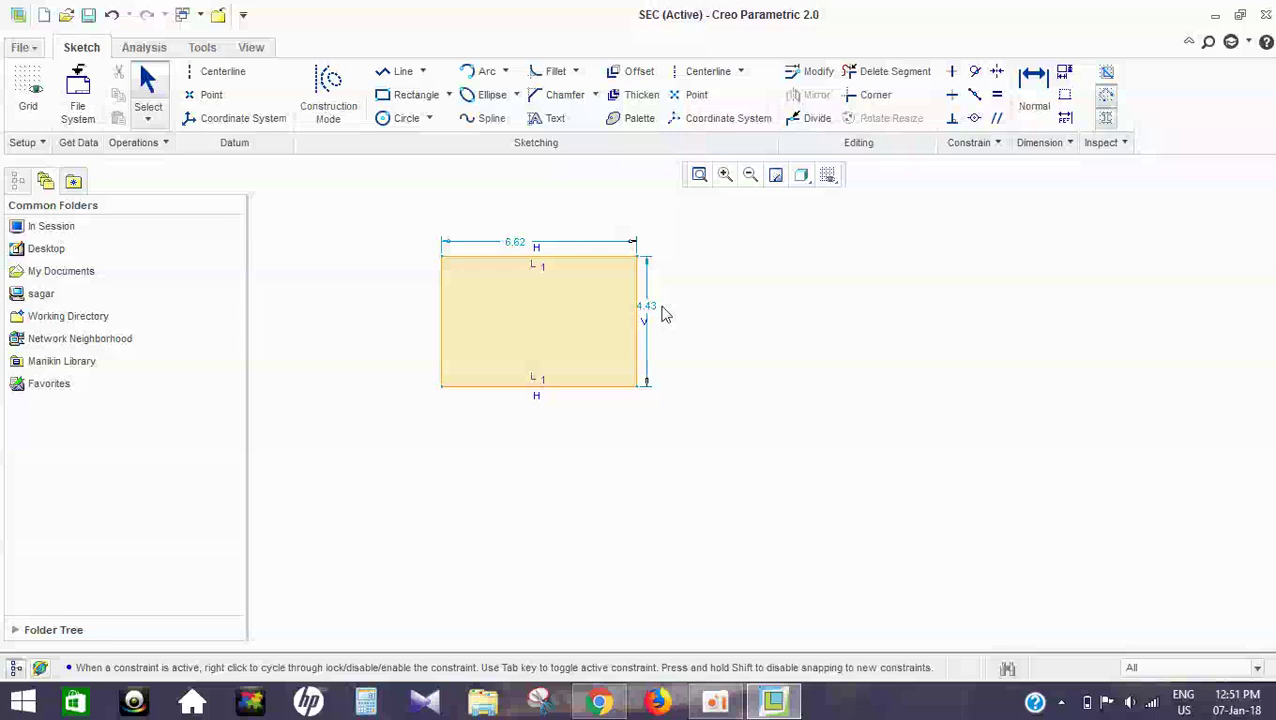
Set the rectangle's width to 10 and height to 5, moving the height dimension right.
{"action": "double_click", "coordinate": [517, 251]}
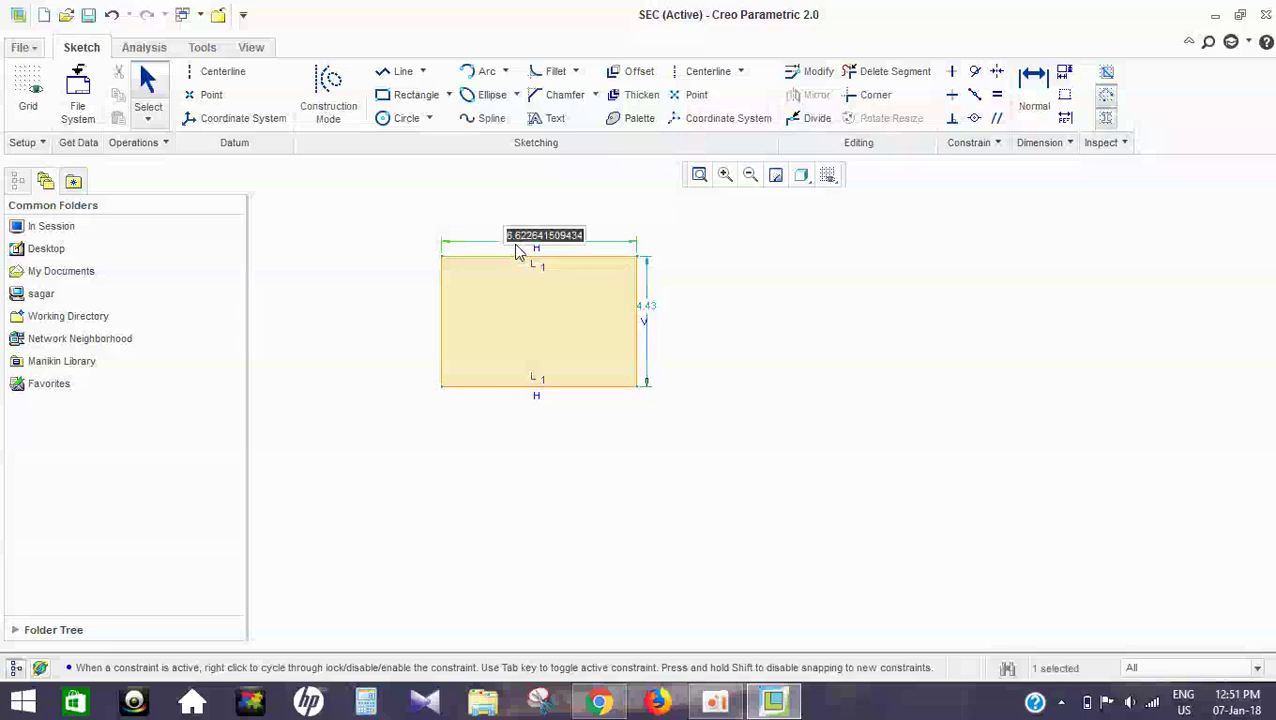
{"action": "type", "text": "10"}
{"action": "key", "text": "Return"}
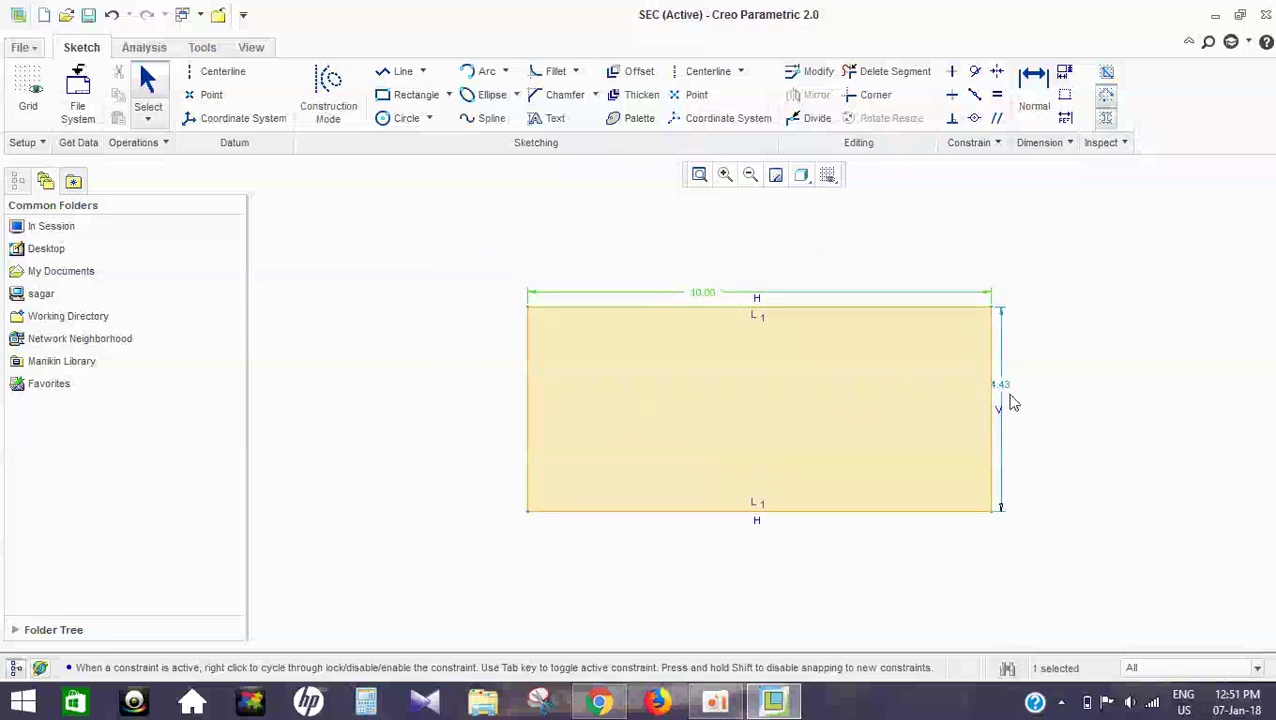
{"action": "double_click", "coordinate": [1001, 391]}
{"action": "type", "text": "5"}
{"action": "key", "text": "Return"}
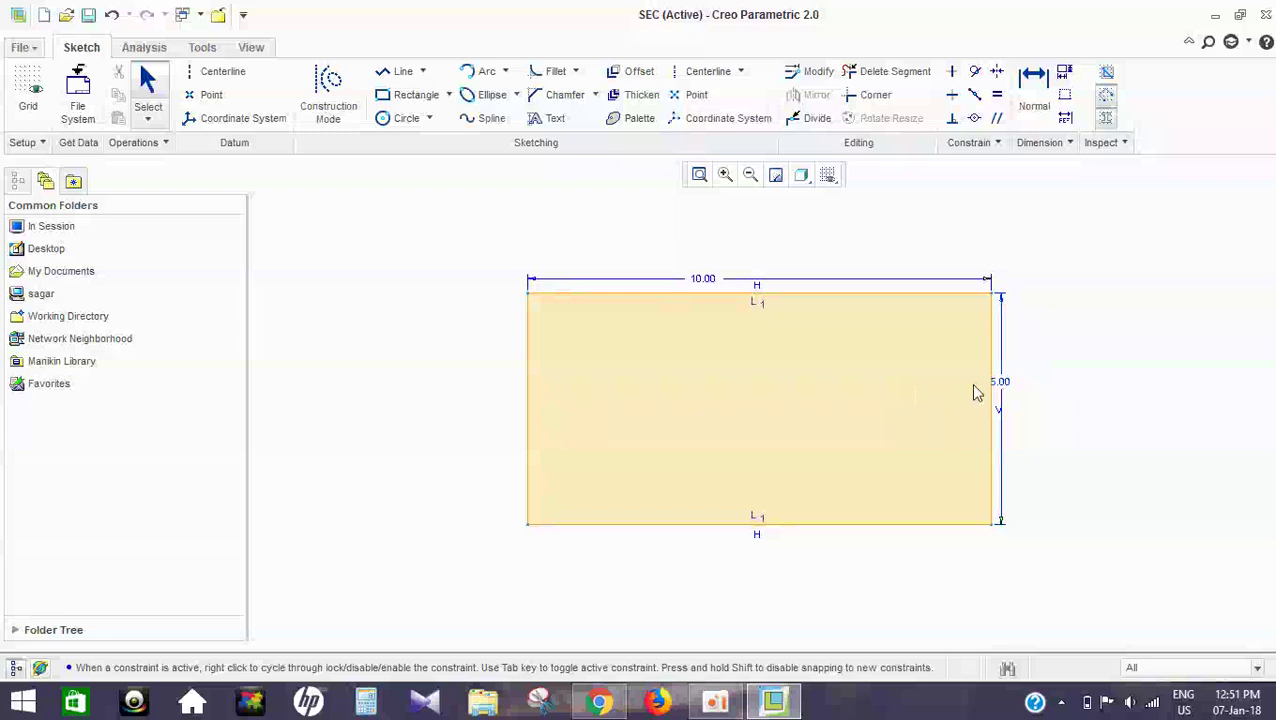
{"action": "left_click_drag", "start_coordinate": [1004, 387], "coordinate": [1045, 383]}
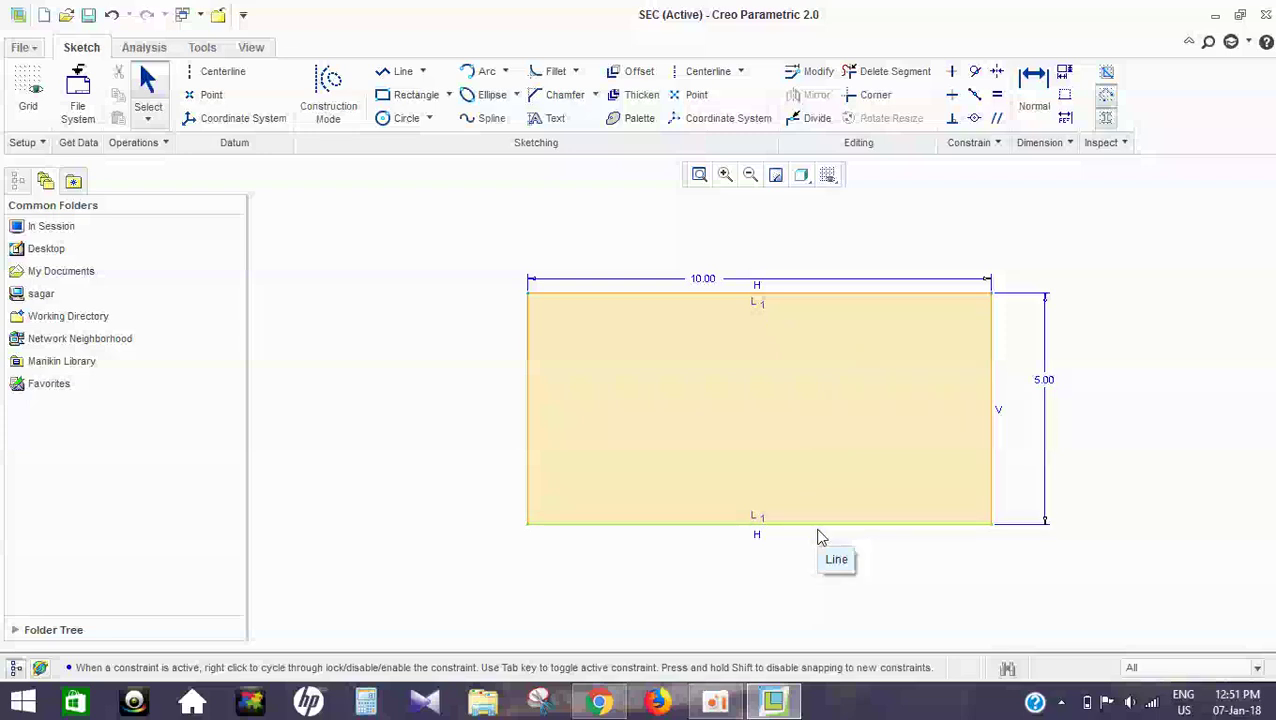
Draw a horizontal top line and a vertical side as an L-shape left of the rectangle.
{"action": "left_click", "coordinate": [390, 79]}
{"action": "left_click", "coordinate": [311, 199]}
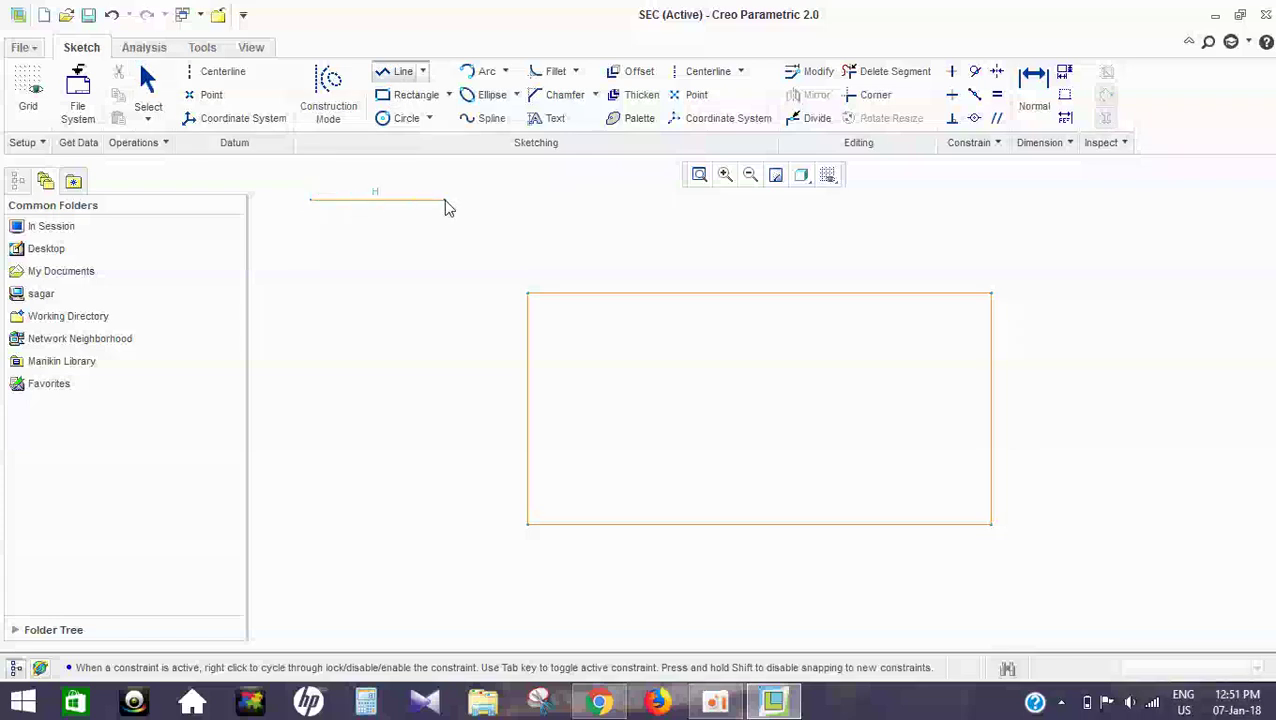
{"action": "left_click", "coordinate": [445, 199]}
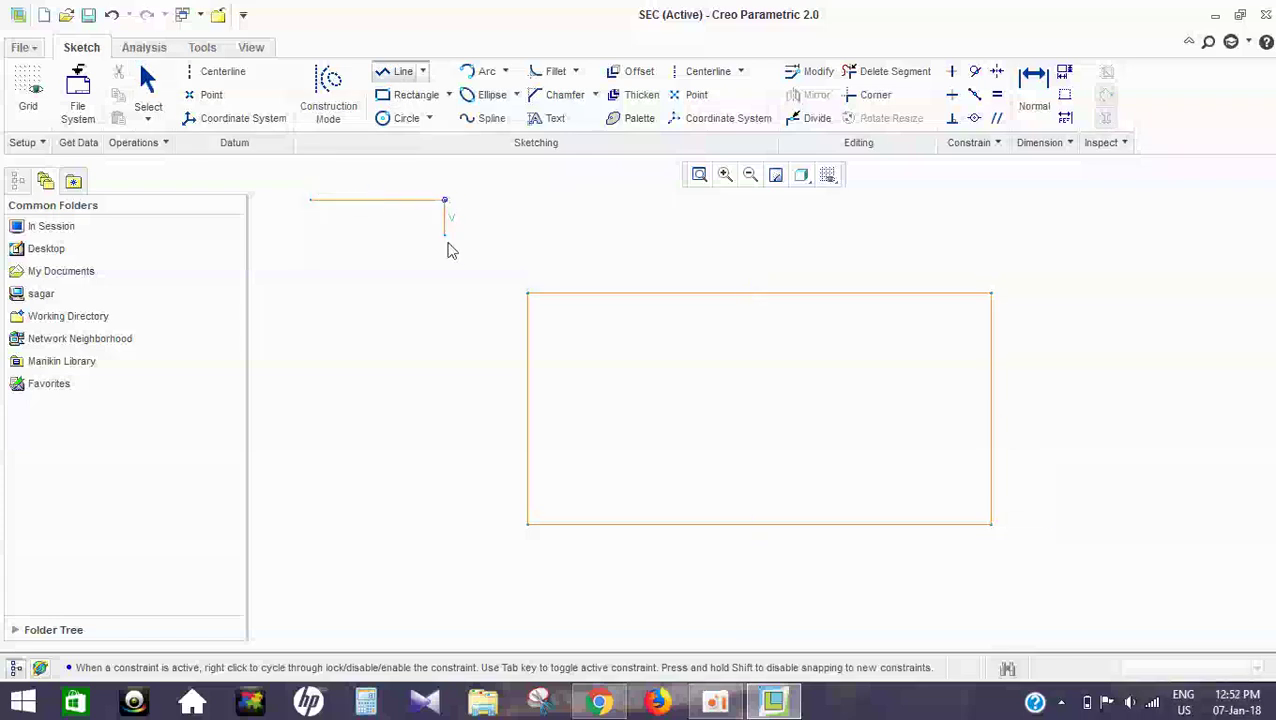
{"action": "left_click", "coordinate": [448, 333]}
{"action": "middle_click", "coordinate": [455, 405]}
{"action": "middle_click", "coordinate": [455, 405]}
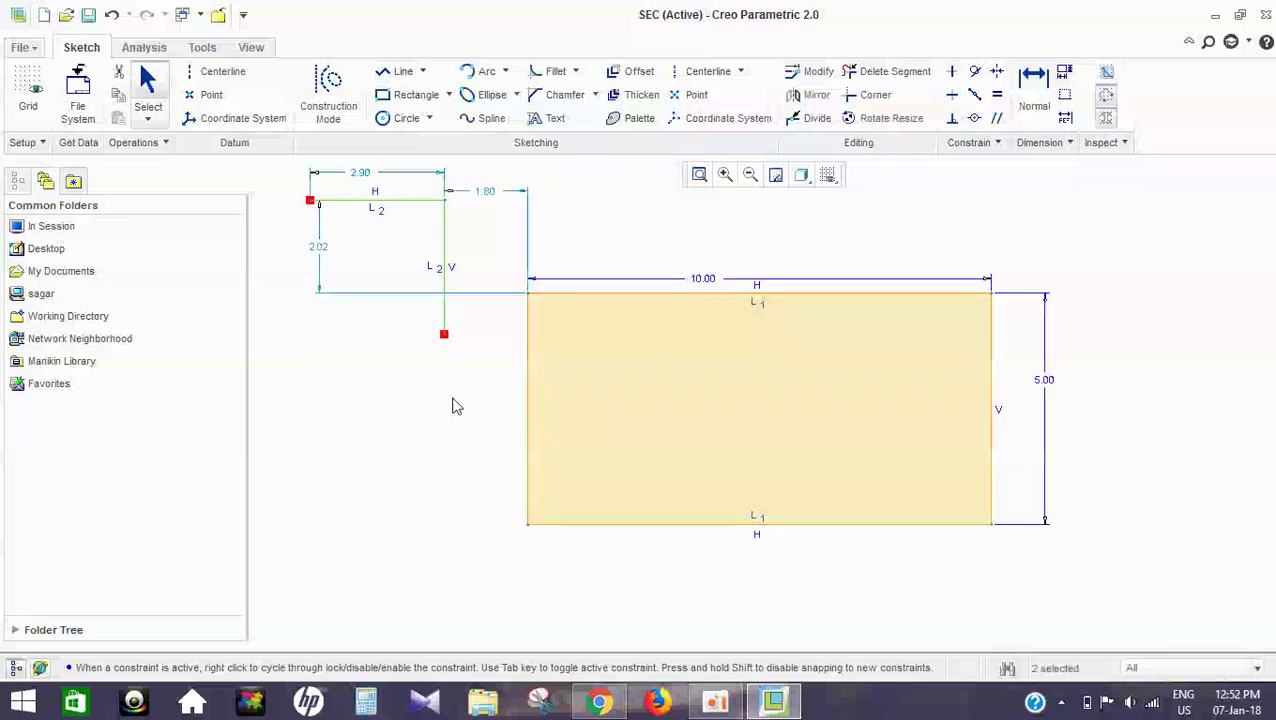
Edit the new lines' dimensions: 2.90 to 5, then 5.00 to 1.
{"action": "double_click", "coordinate": [365, 178]}
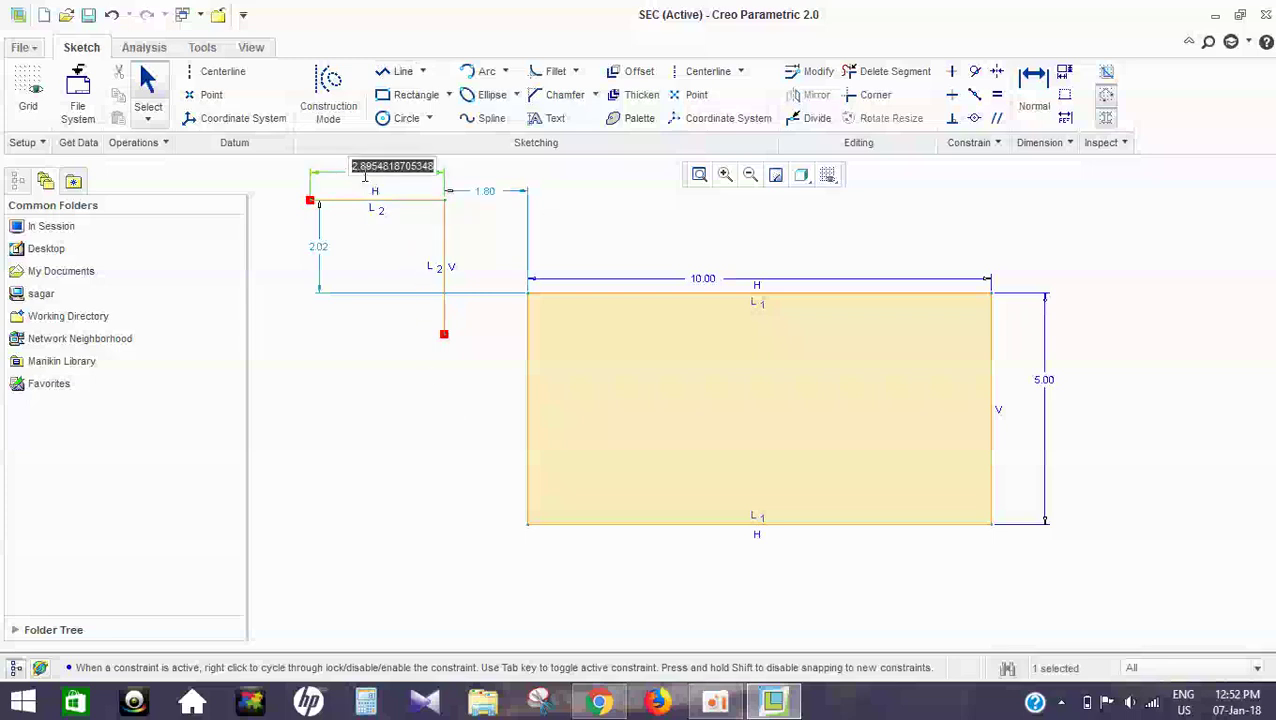
{"action": "type", "text": "5"}
{"action": "key", "text": "Return"}
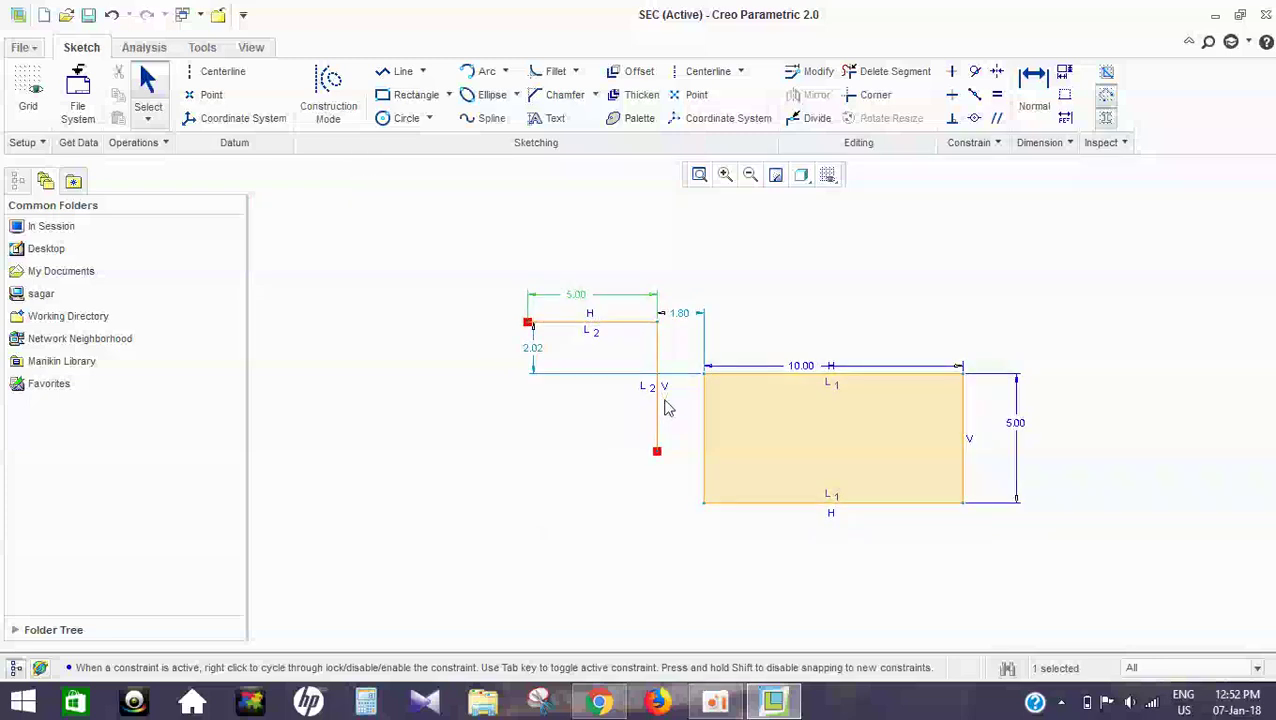
{"action": "double_click", "coordinate": [572, 295]}
{"action": "type", "text": "1"}
{"action": "key", "text": "Return"}
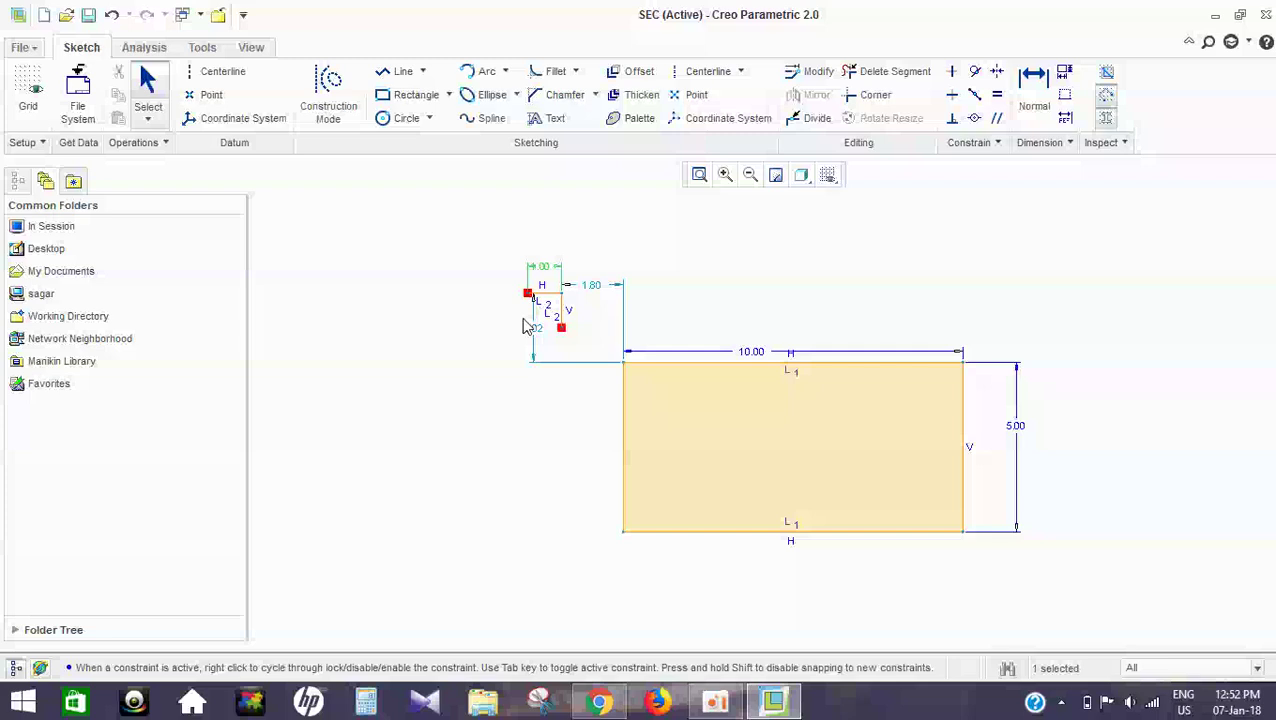
{"action": "left_click", "coordinate": [591, 372]}
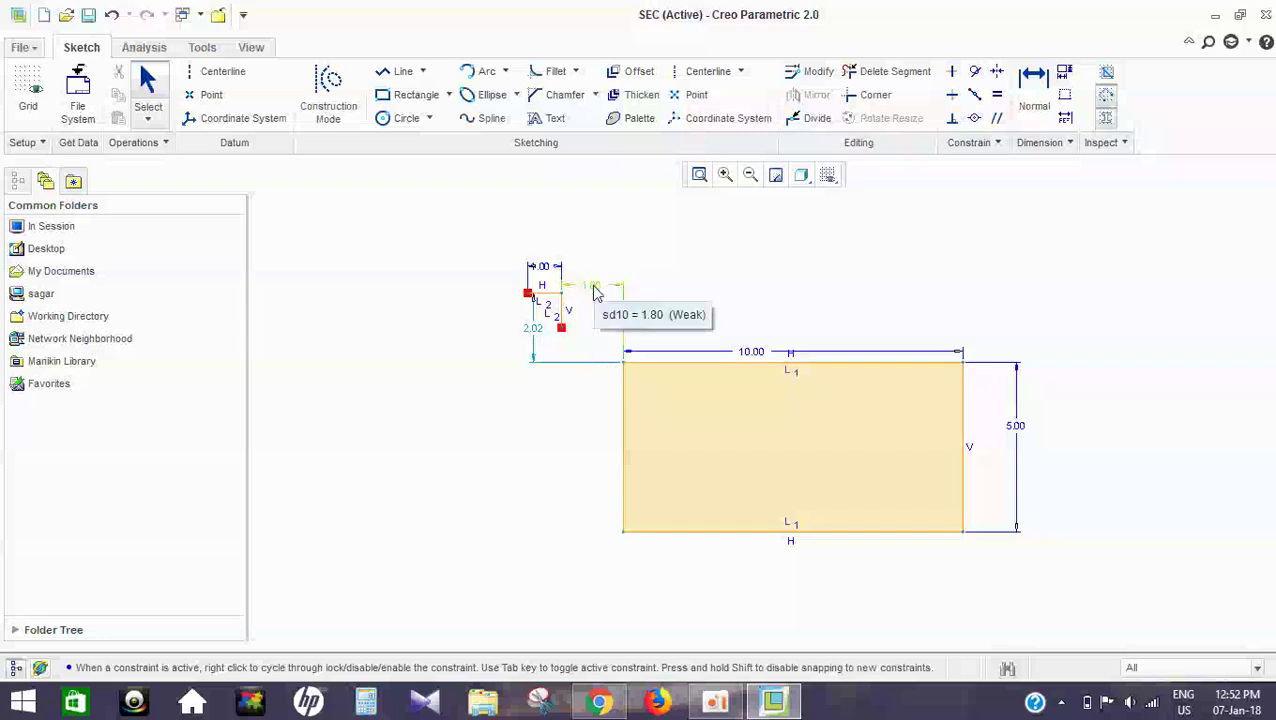
Set the gap to the rectangle to 2.50 and both line lengths to 5.00.
{"action": "double_click", "coordinate": [595, 287]}
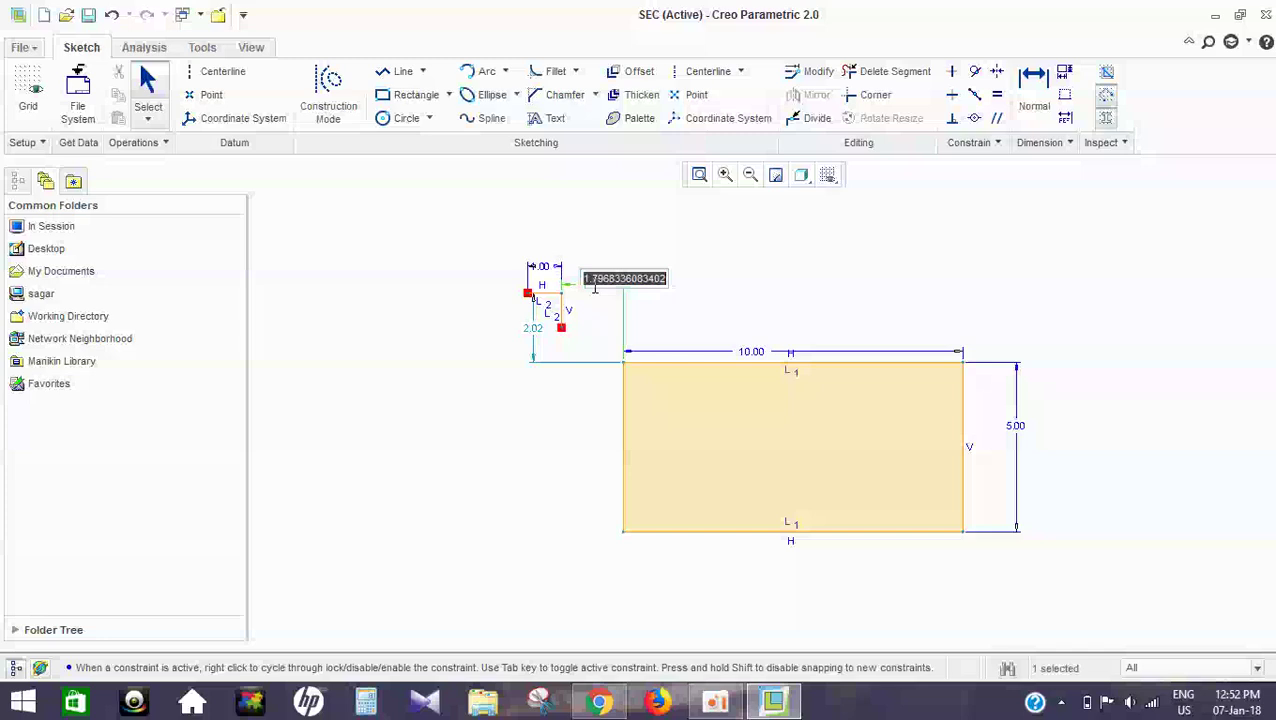
{"action": "type", "text": "2.5"}
{"action": "key", "text": "Return"}
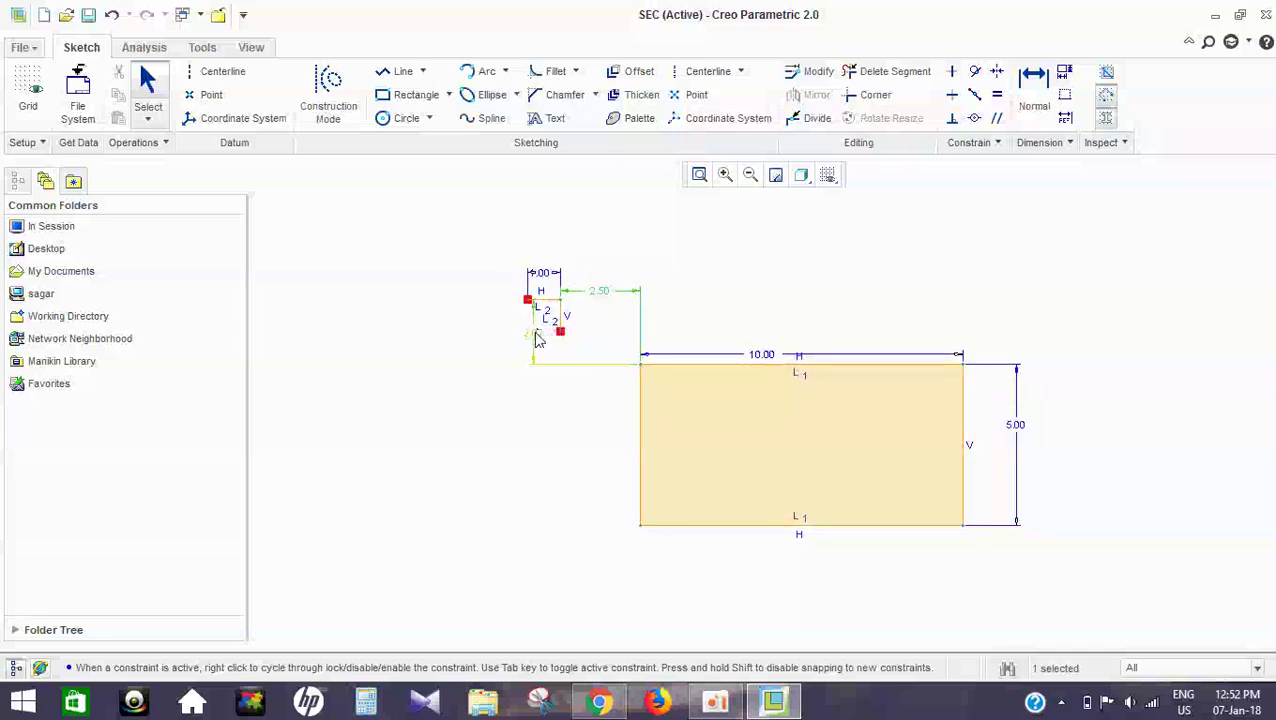
{"action": "double_click", "coordinate": [533, 333]}
{"action": "type", "text": "5"}
{"action": "key", "text": "Return"}
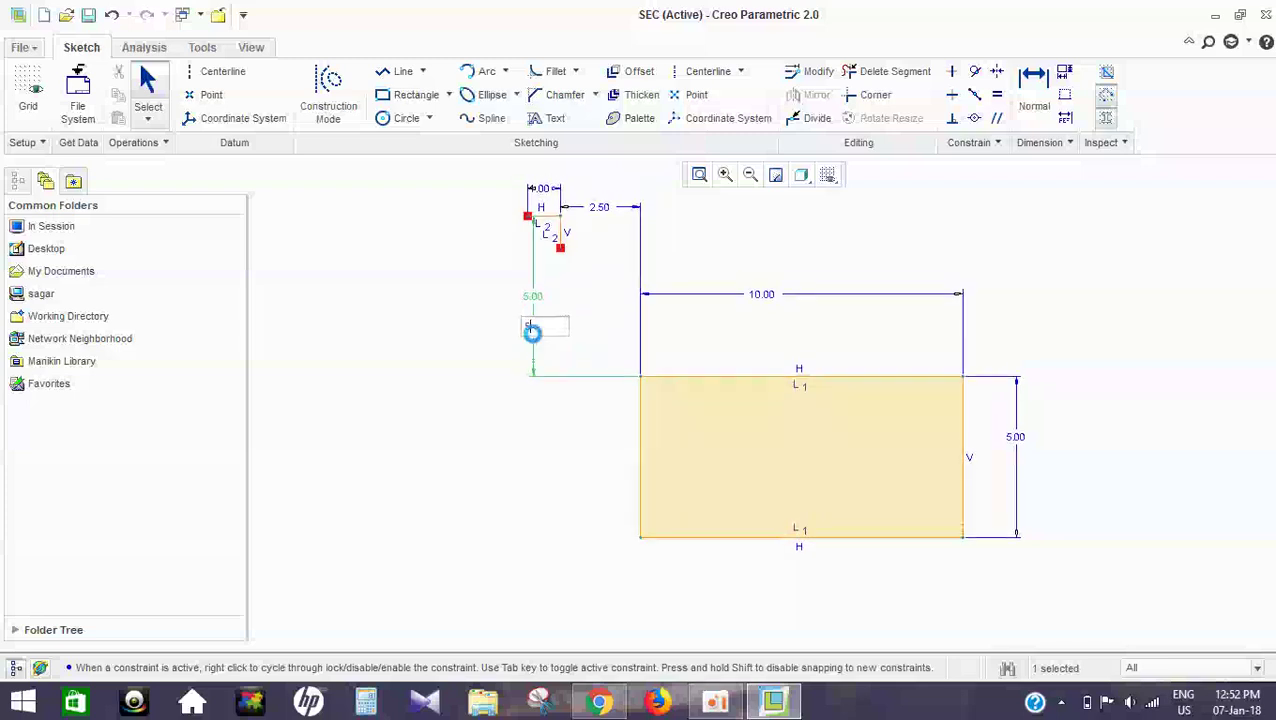
{"action": "double_click", "coordinate": [545, 230]}
{"action": "type", "text": "5"}
{"action": "key", "text": "Return"}
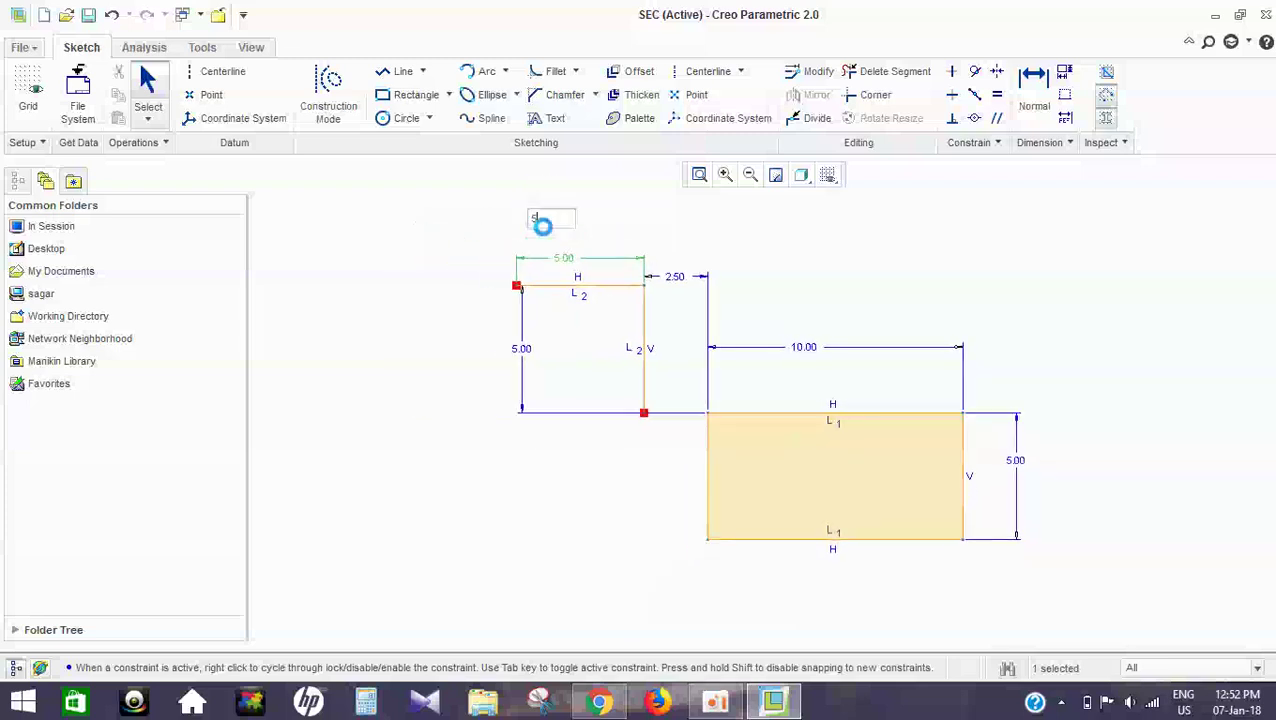
Draw a diagonal line from the L-shape's top-left corner to its lower corner.
{"action": "left_click", "coordinate": [398, 310]}
{"action": "left_click", "coordinate": [400, 71]}
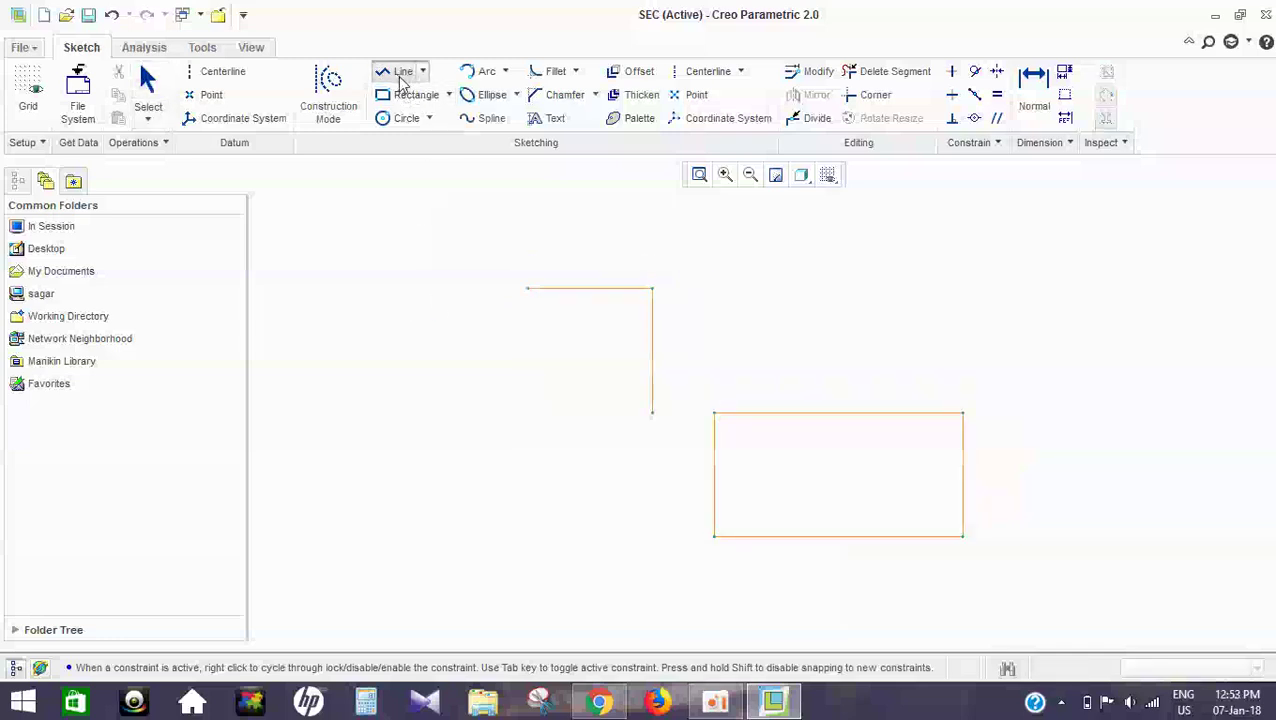
{"action": "left_click", "coordinate": [526, 289]}
{"action": "left_click", "coordinate": [652, 413]}
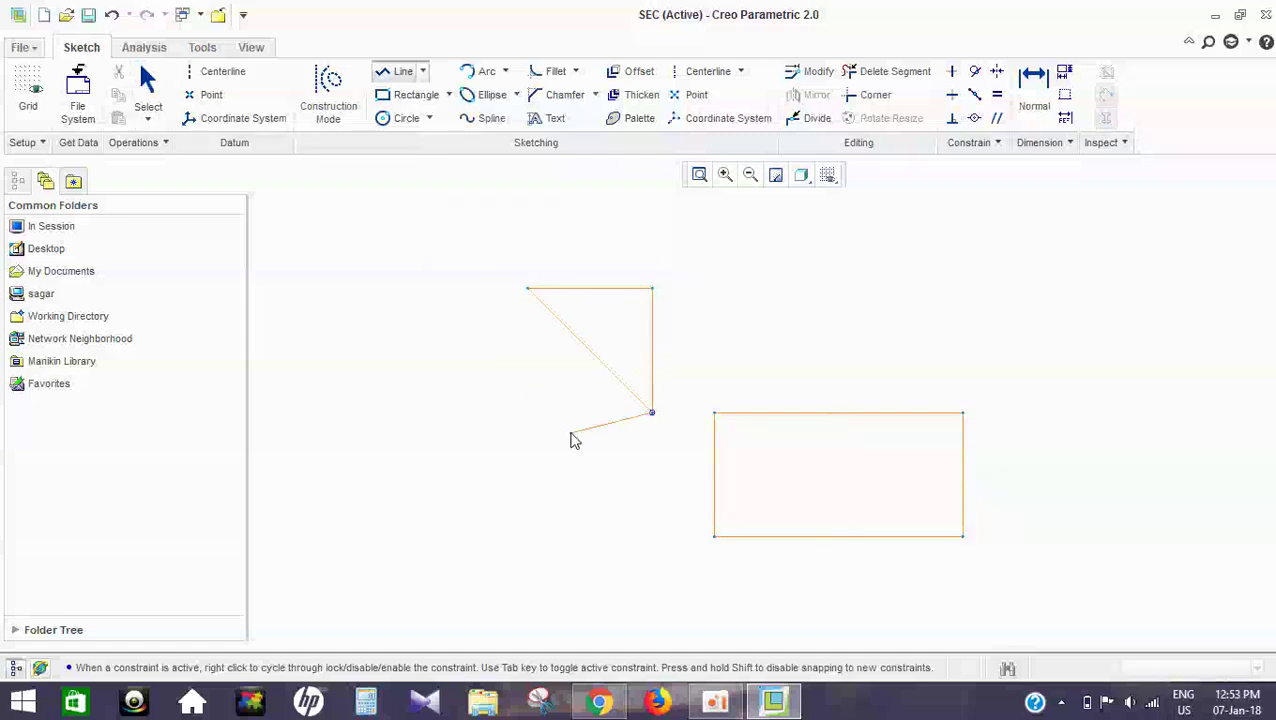
{"action": "middle_click", "coordinate": [573, 440]}
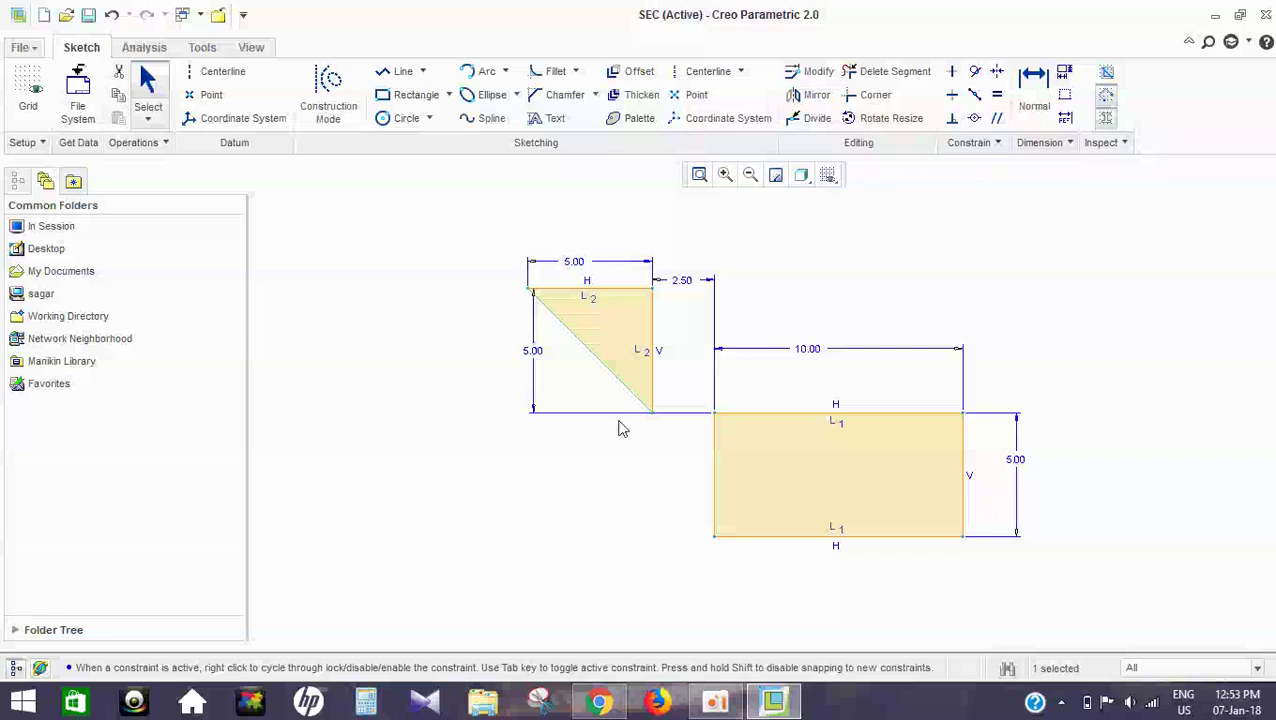
{"action": "left_click", "coordinate": [620, 428]}
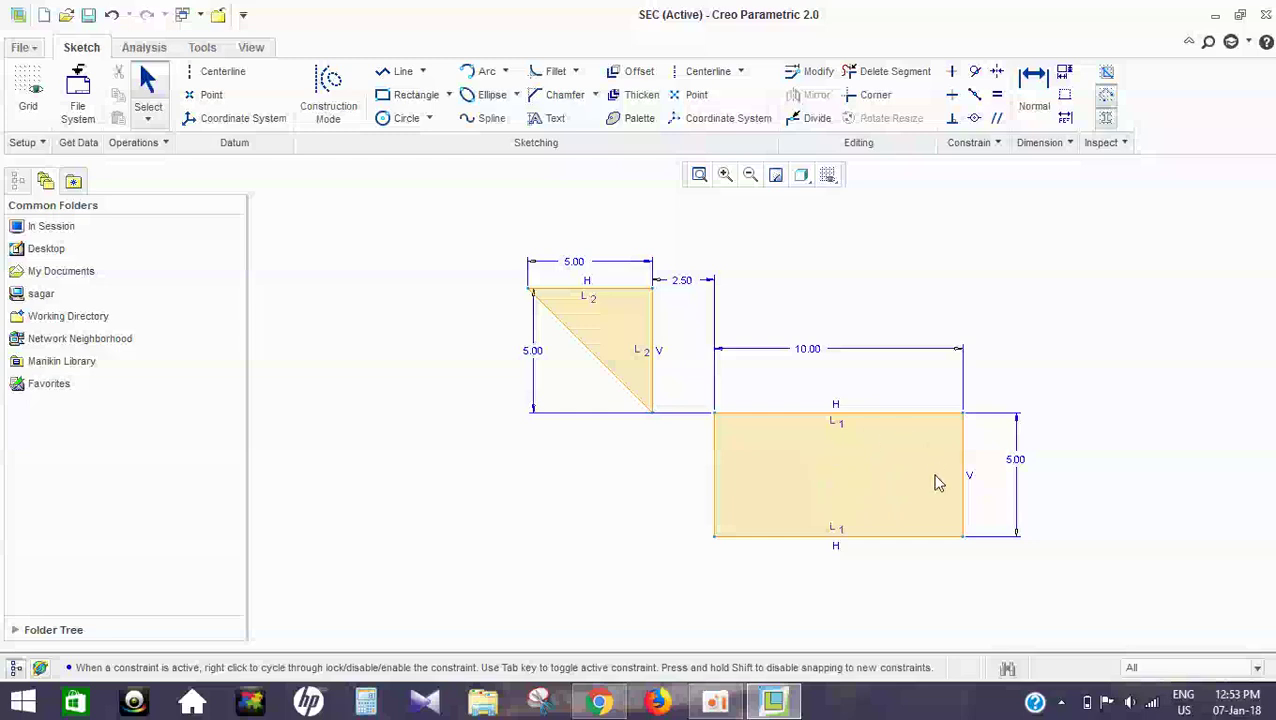
{"action": "left_click_drag", "start_coordinate": [930, 482], "coordinate": [532, 475]}
{"action": "left_click", "coordinate": [401, 76]}
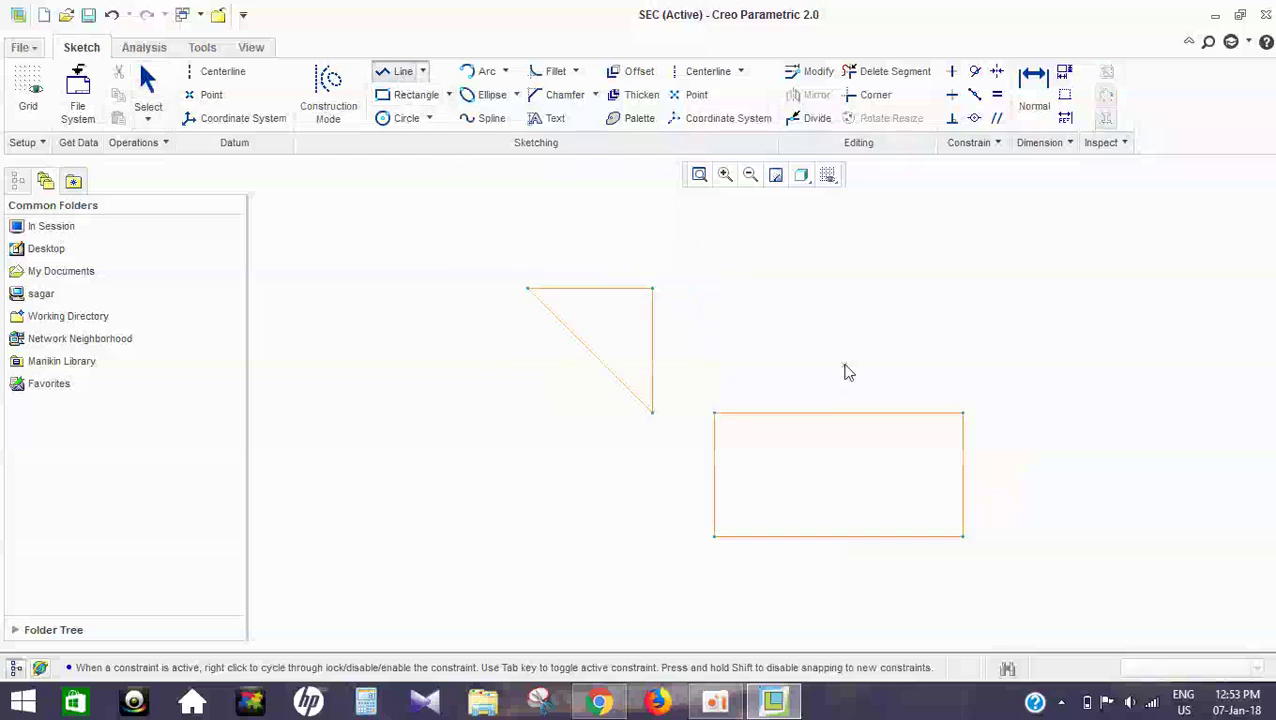
{"action": "left_click", "coordinate": [714, 411]}
{"action": "left_click", "coordinate": [805, 367]}
{"action": "left_click", "coordinate": [1066, 367]}
{"action": "left_click", "coordinate": [958, 422]}
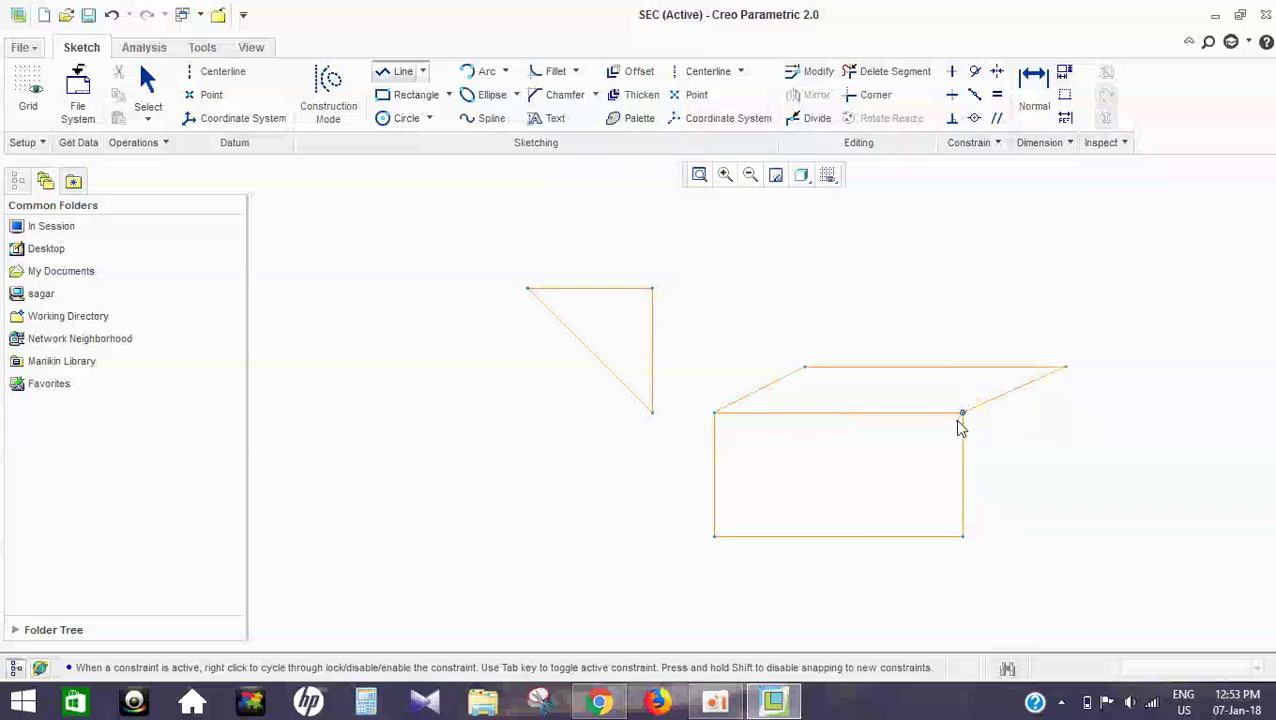
{"action": "middle_click", "coordinate": [958, 427]}
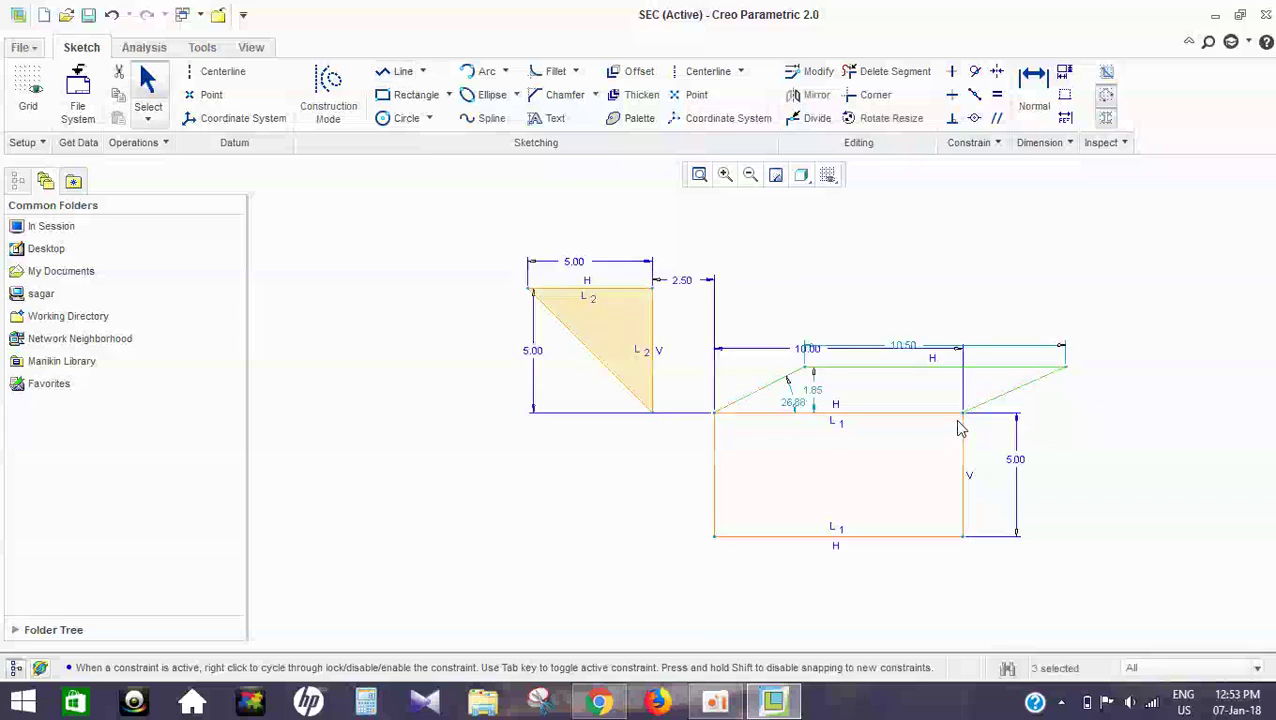
{"action": "left_click", "coordinate": [1021, 264]}
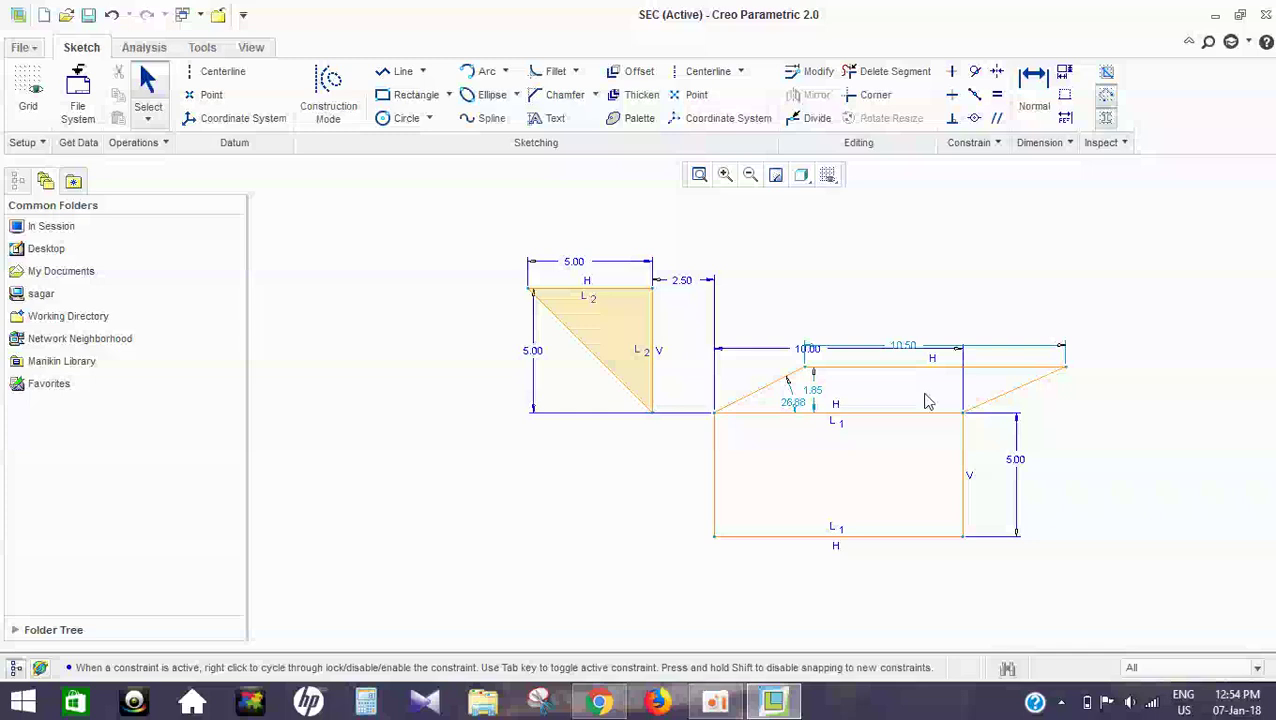
{"action": "left_click", "coordinate": [997, 403]}
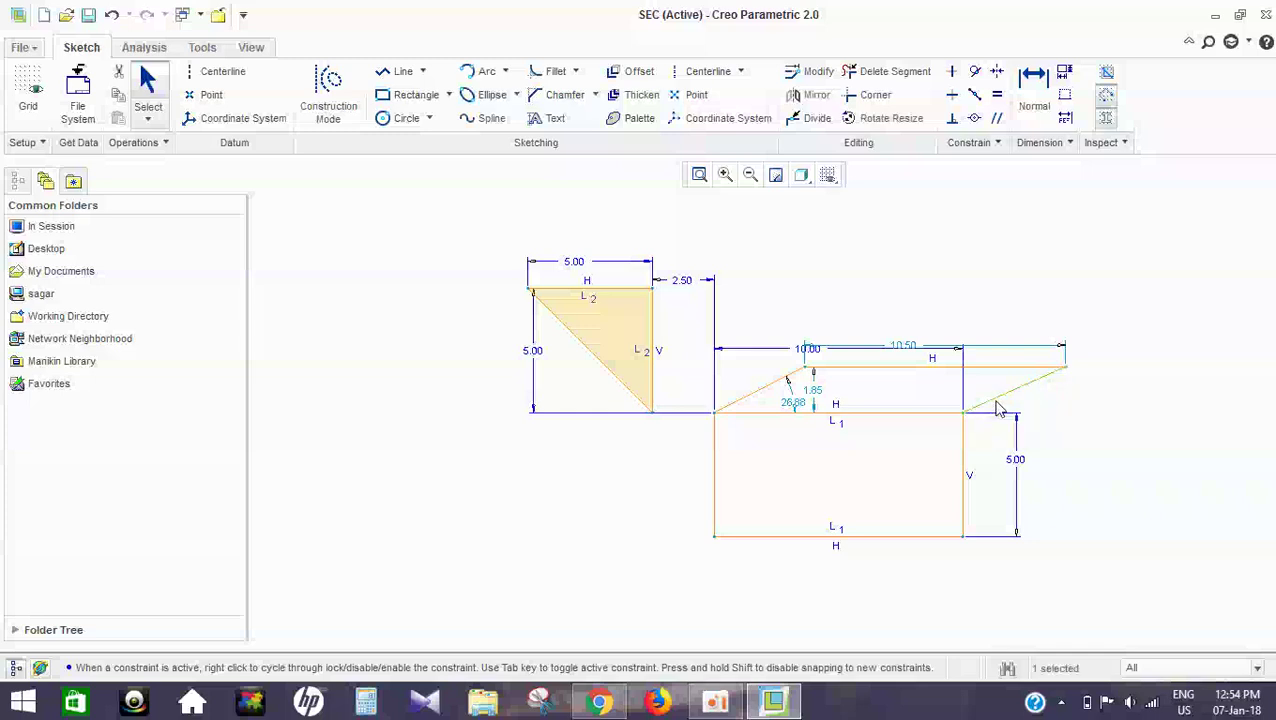
{"action": "key", "text": "Delete"}
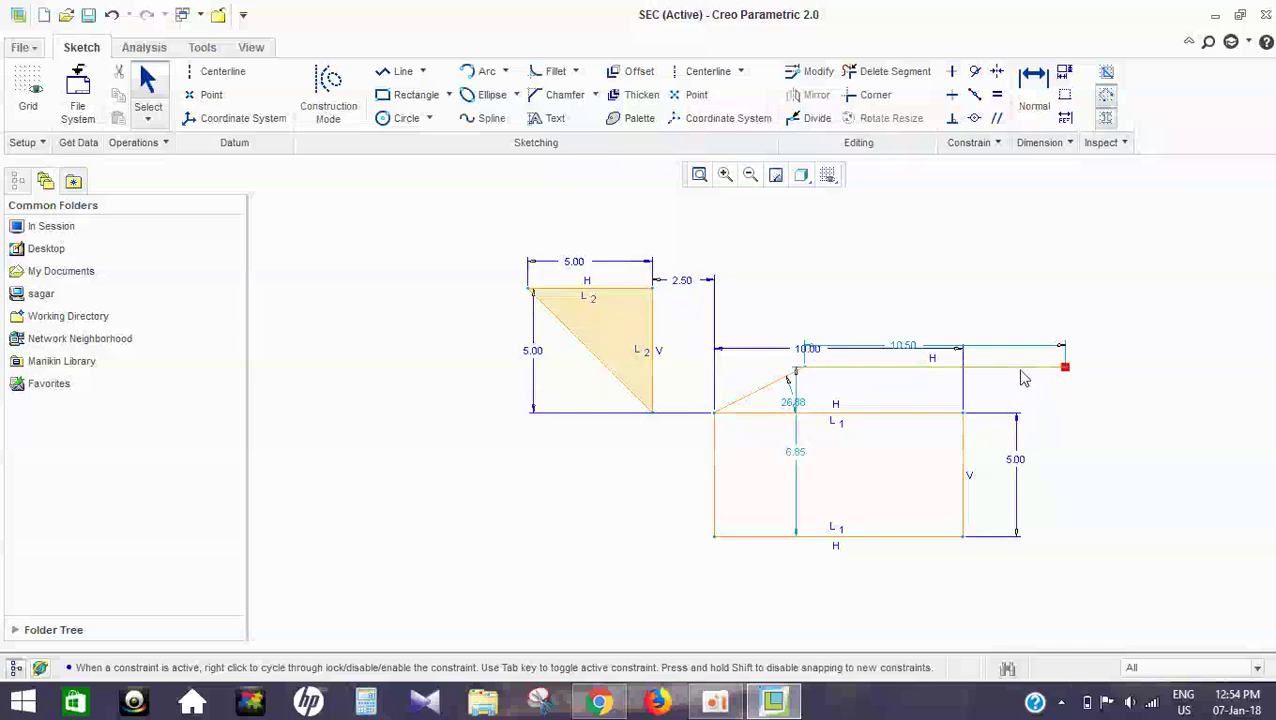
{"action": "left_click", "coordinate": [1022, 368]}
{"action": "key", "text": "Delete"}
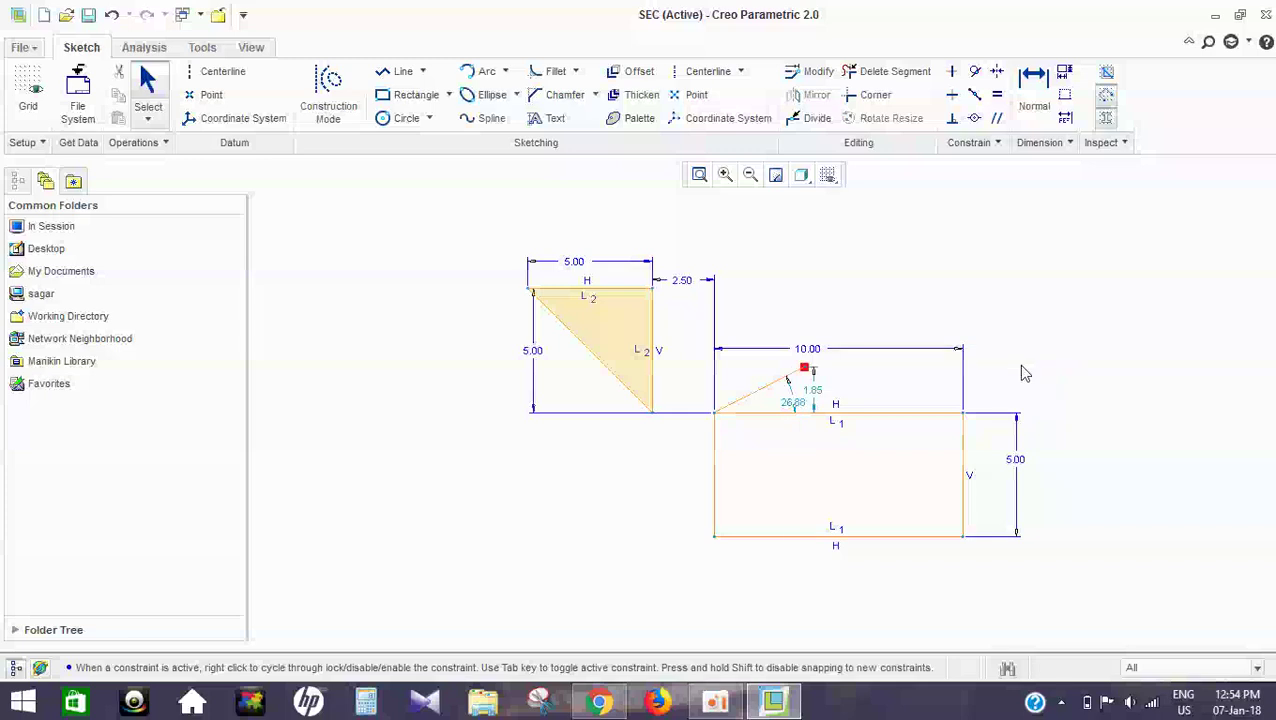
{"action": "left_click", "coordinate": [790, 383]}
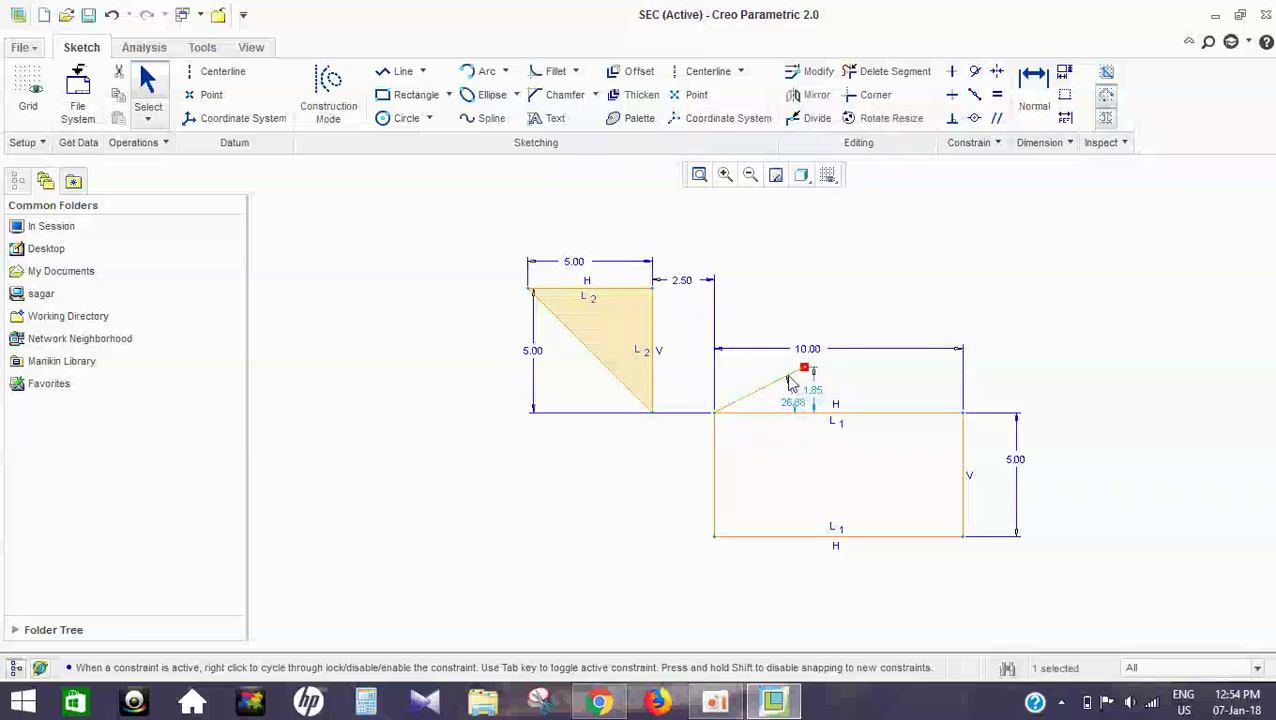
{"action": "key", "text": "Delete"}
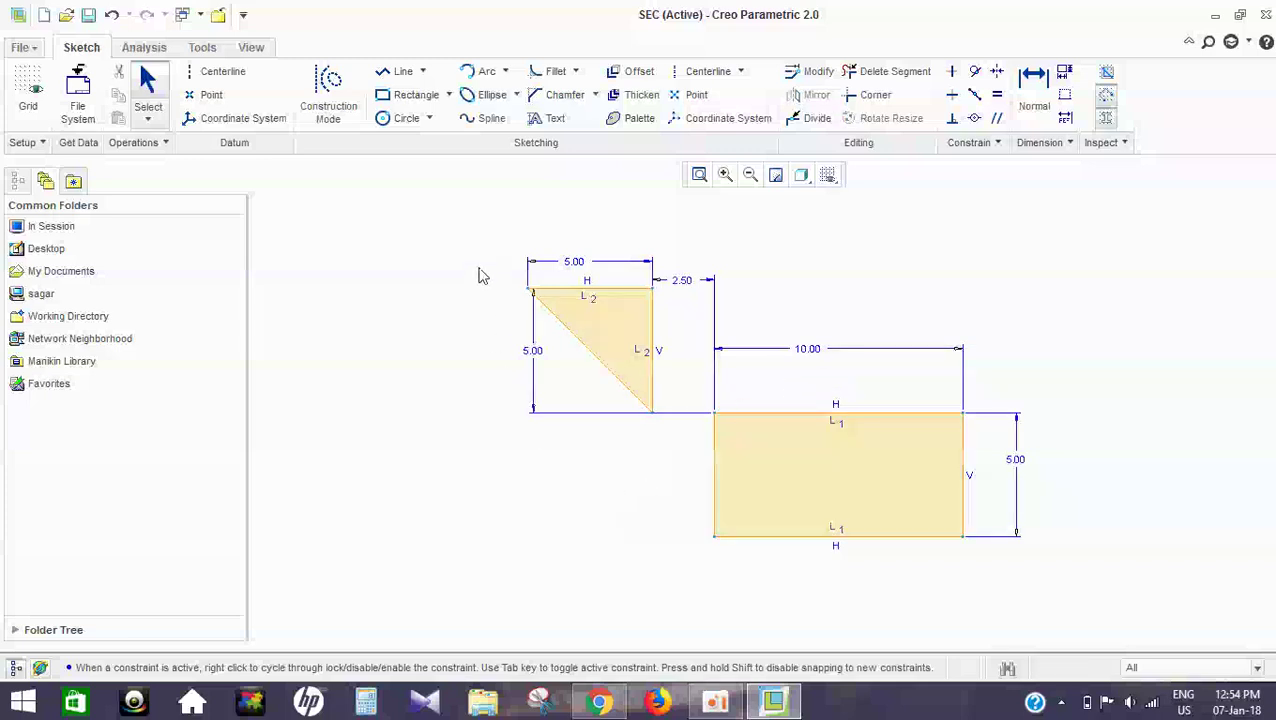
{"action": "left_click_drag", "start_coordinate": [493, 232], "coordinate": [1018, 549]}
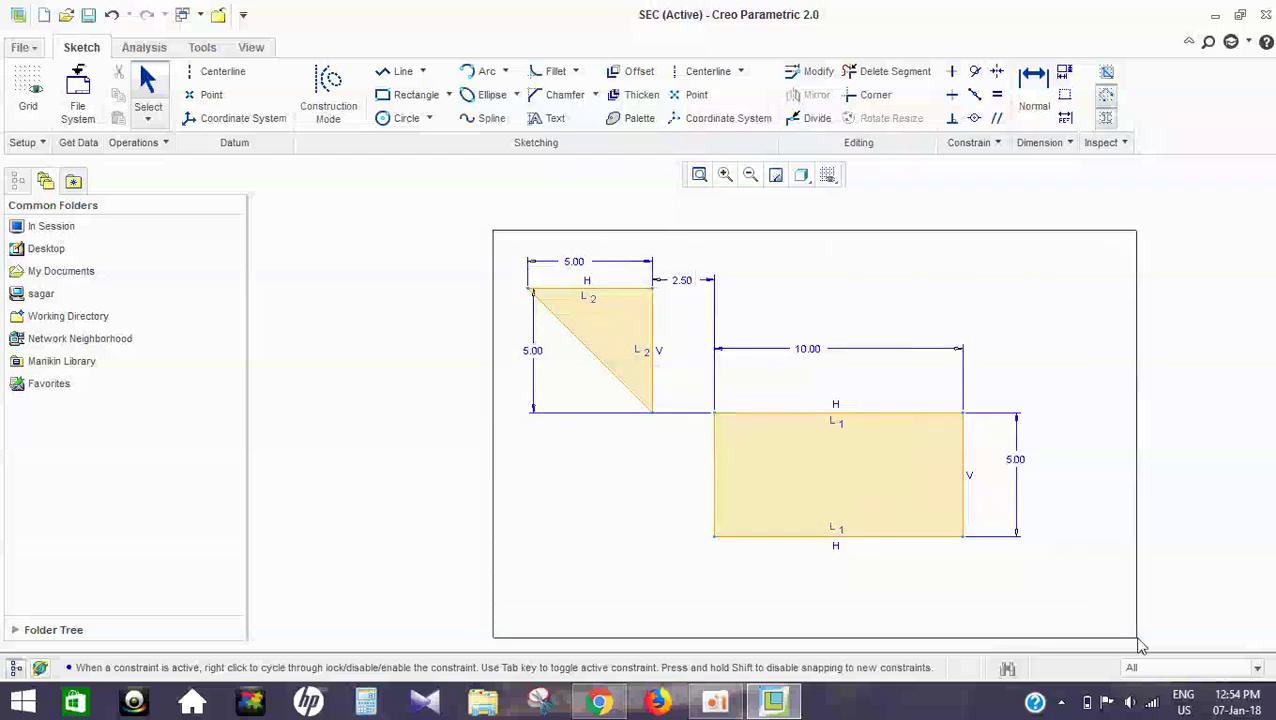
{"action": "left_click_drag", "start_coordinate": [1020, 555], "coordinate": [843, 475]}
{"action": "left_click_drag", "start_coordinate": [715, 420], "coordinate": [320, 203]}
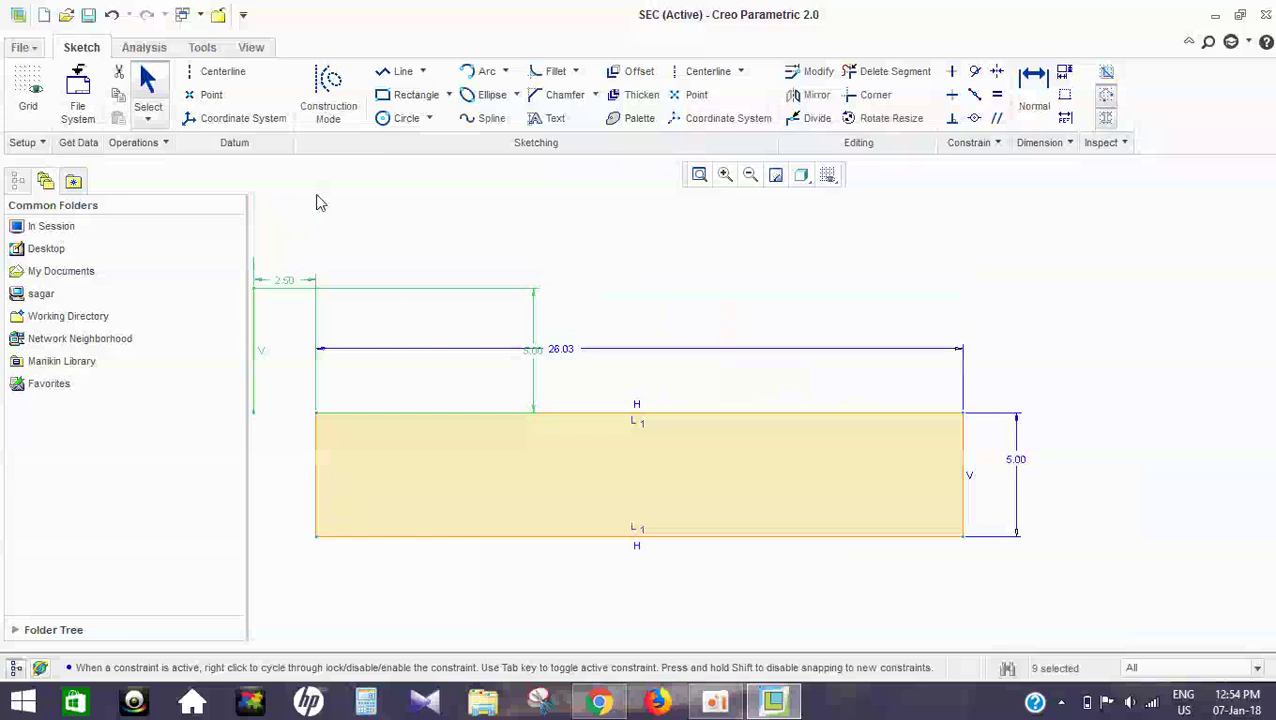
{"action": "key", "text": "ctrl+z"}
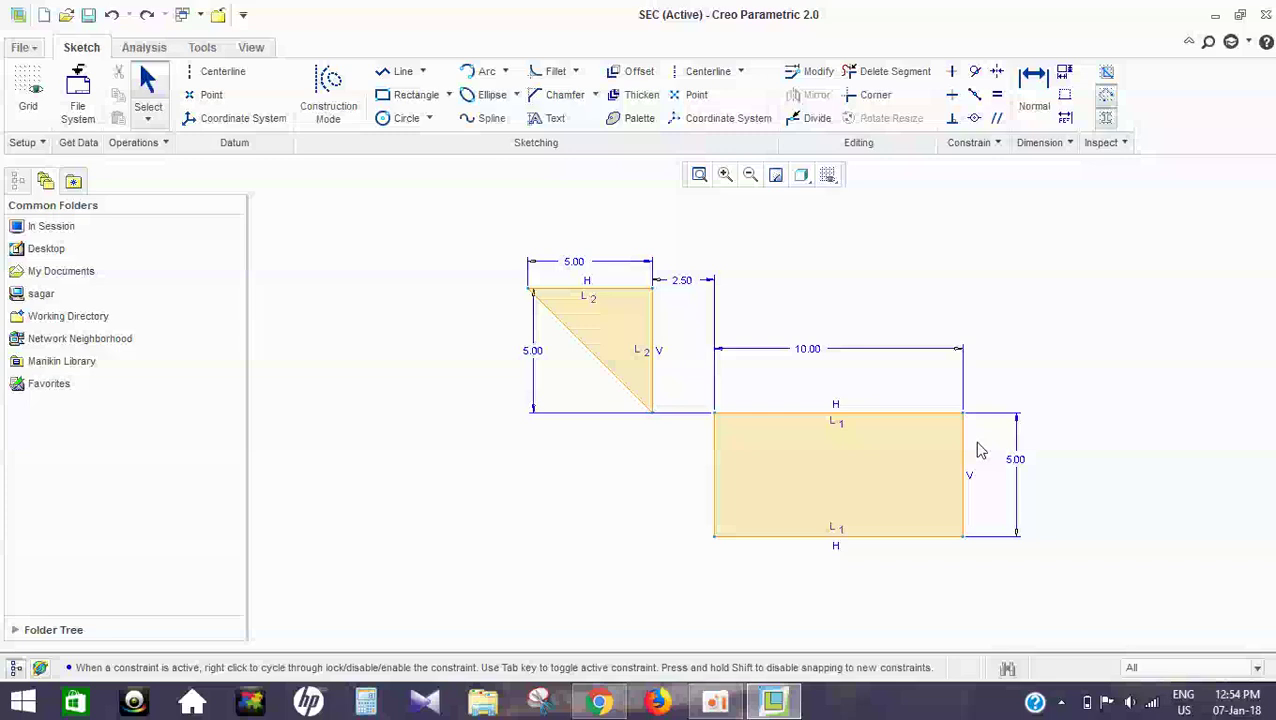
Dimension horizontally from the triangle's top-left vertex to the rectangle's top-right corner.
{"action": "left_click", "coordinate": [1035, 85]}
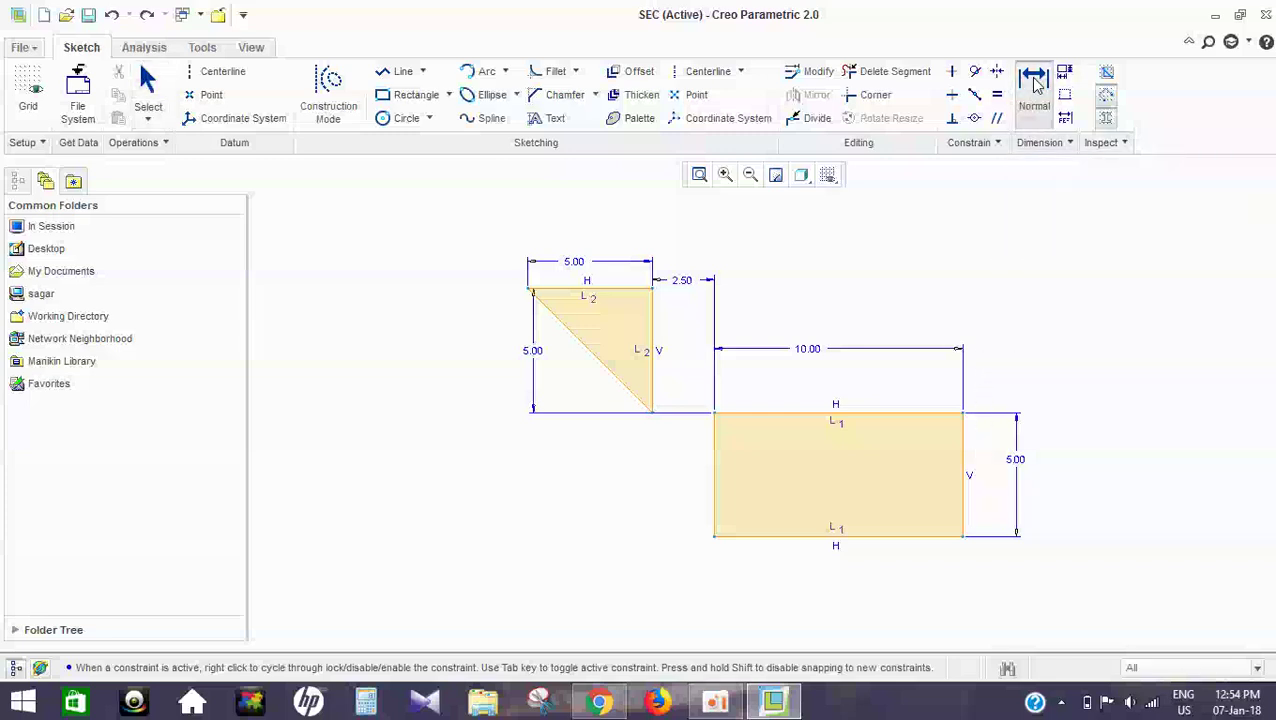
{"action": "left_click", "coordinate": [530, 291]}
{"action": "left_click", "coordinate": [964, 414]}
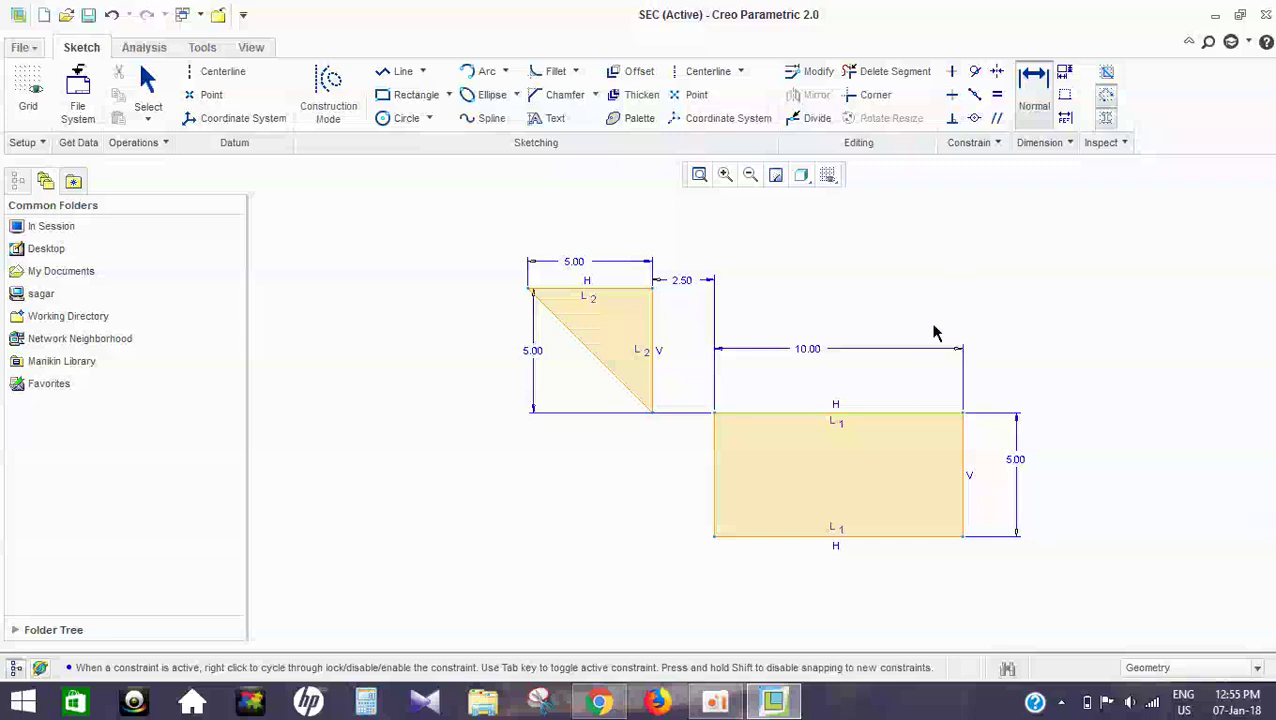
{"action": "left_click", "coordinate": [1034, 84]}
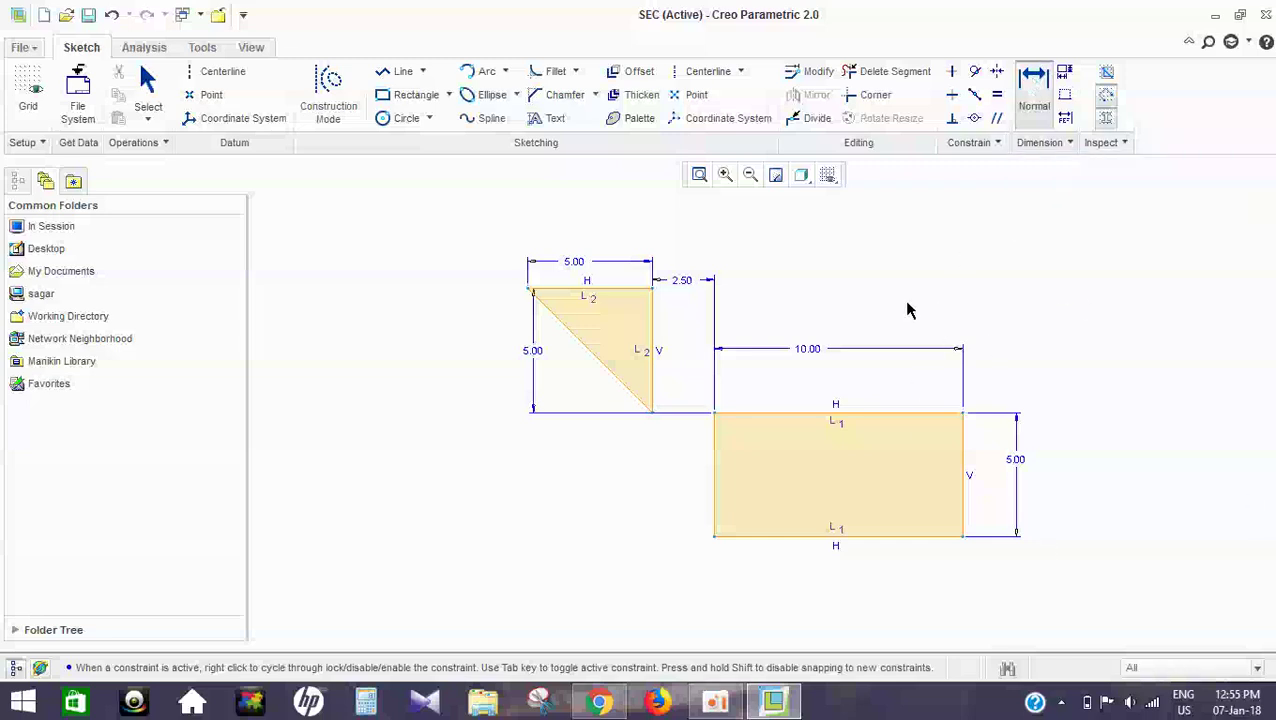
{"action": "left_click", "coordinate": [529, 292]}
{"action": "left_click", "coordinate": [932, 418]}
{"action": "middle_click", "coordinate": [897, 305]}
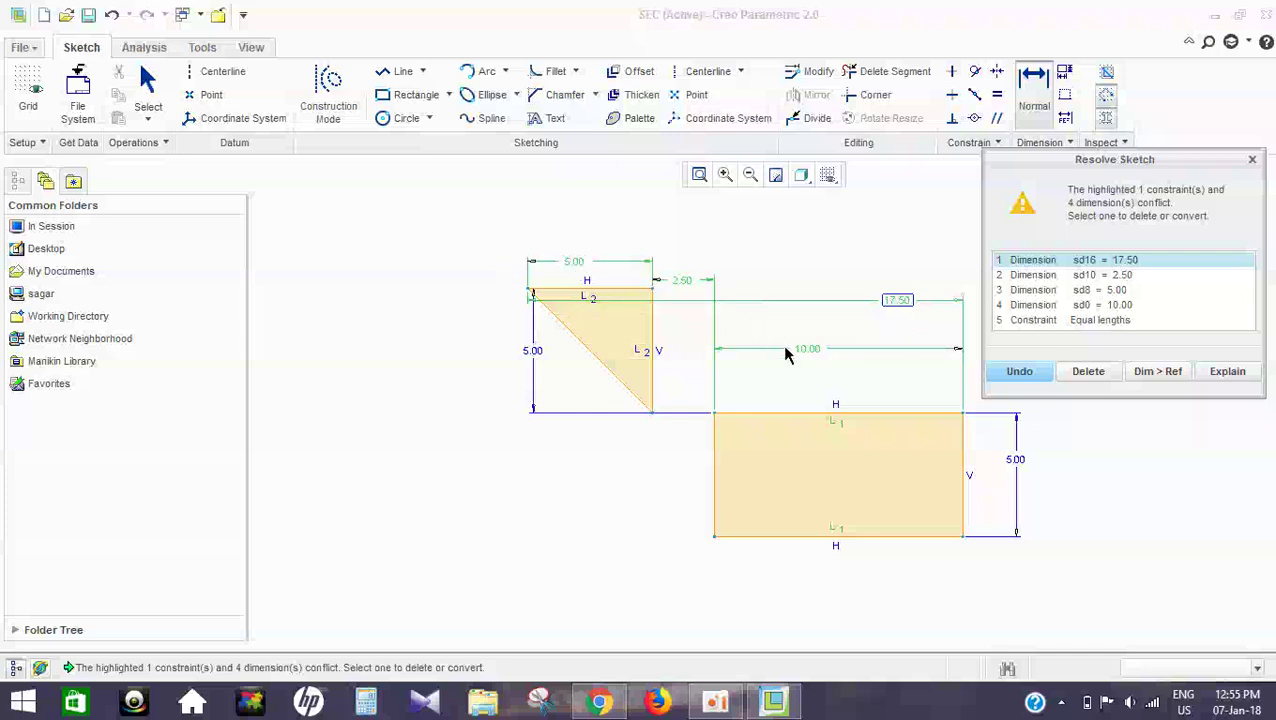
Delete the conflicting sd10 = 2.50 gap dimension in the Resolve Sketch dialog.
{"action": "left_click_drag", "start_coordinate": [1114, 160], "coordinate": [202, 137]}
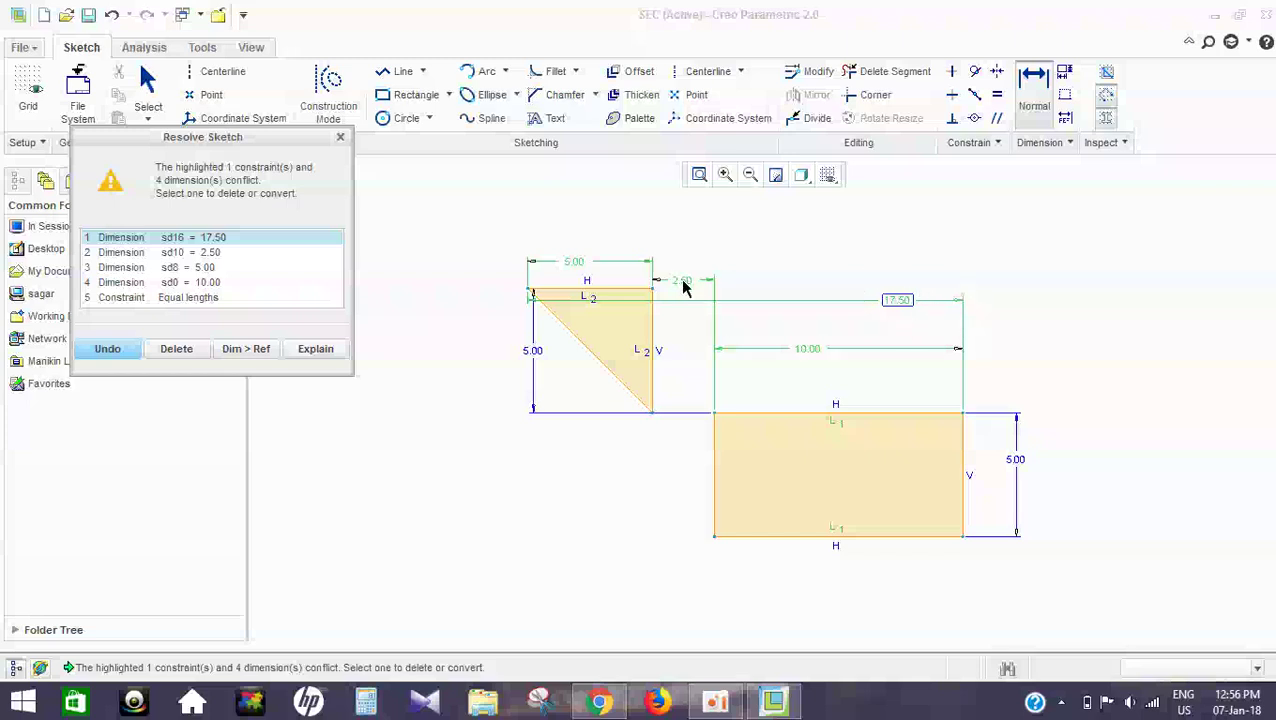
{"action": "left_click", "coordinate": [238, 252]}
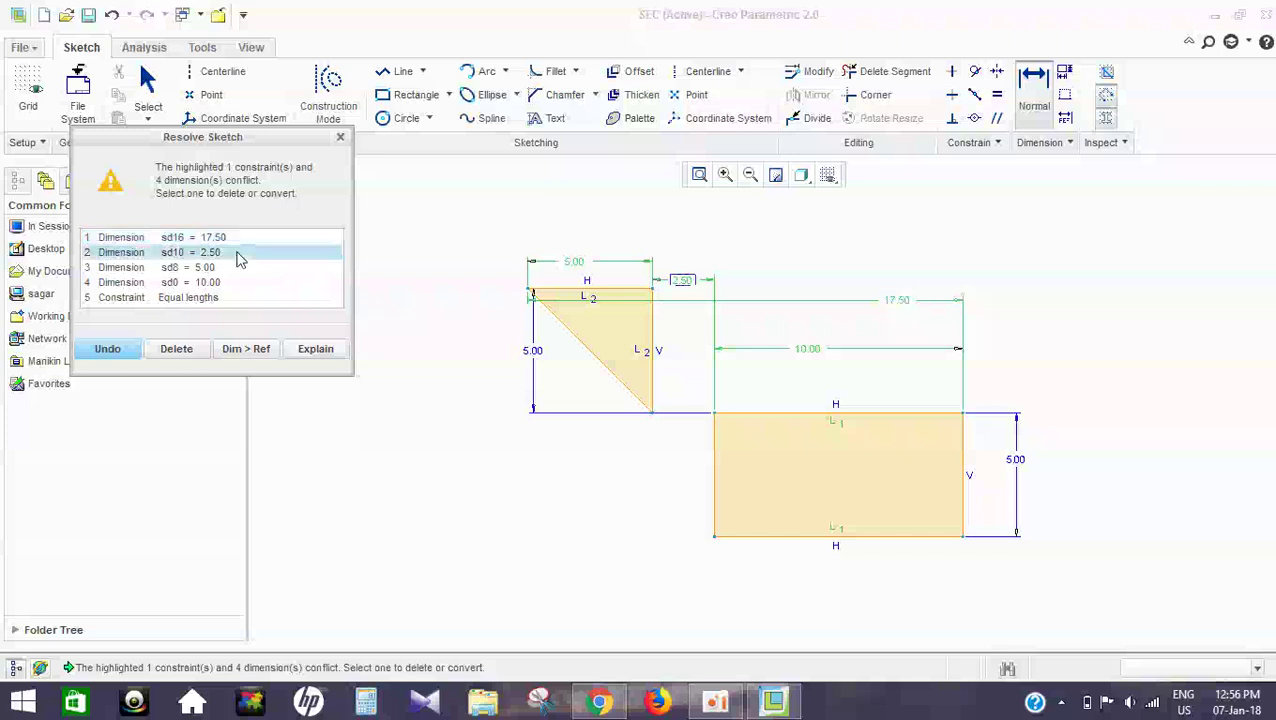
{"action": "left_click", "coordinate": [175, 349]}
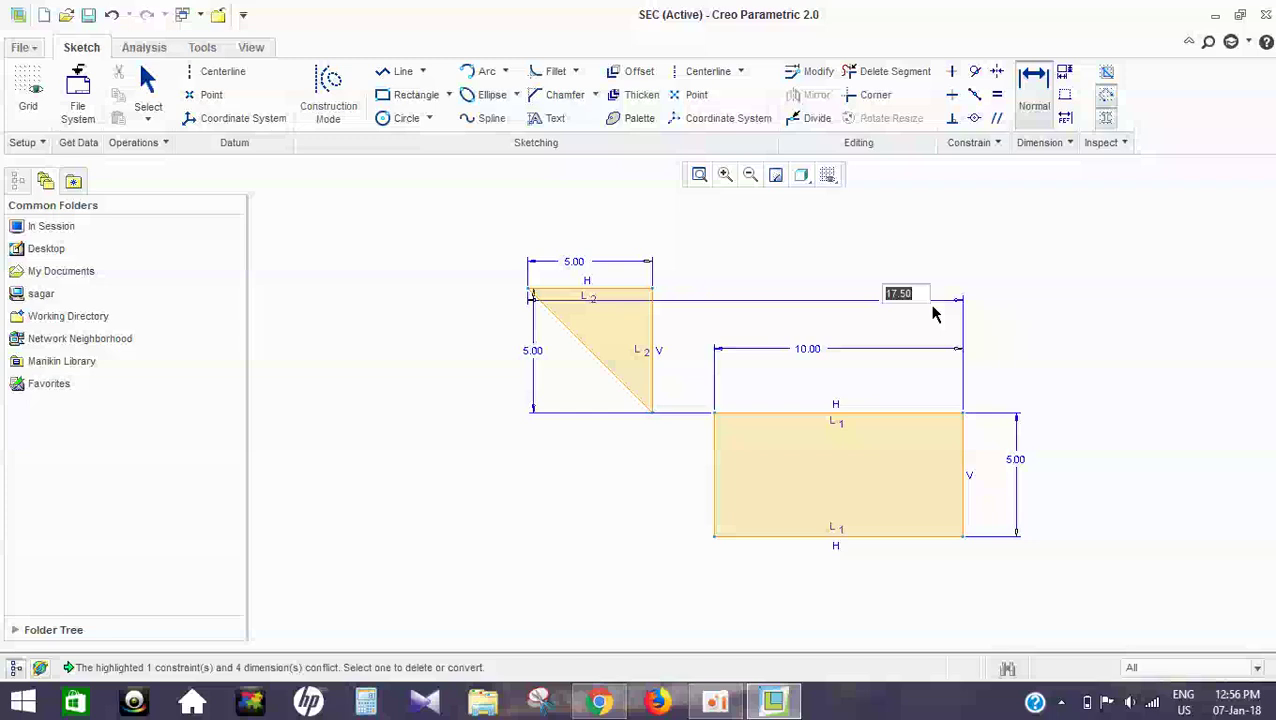
Set the overall horizontal dimension to 18.5 and exit the dimension tool.
{"action": "type", "text": "18.5"}
{"action": "key", "text": "Return"}
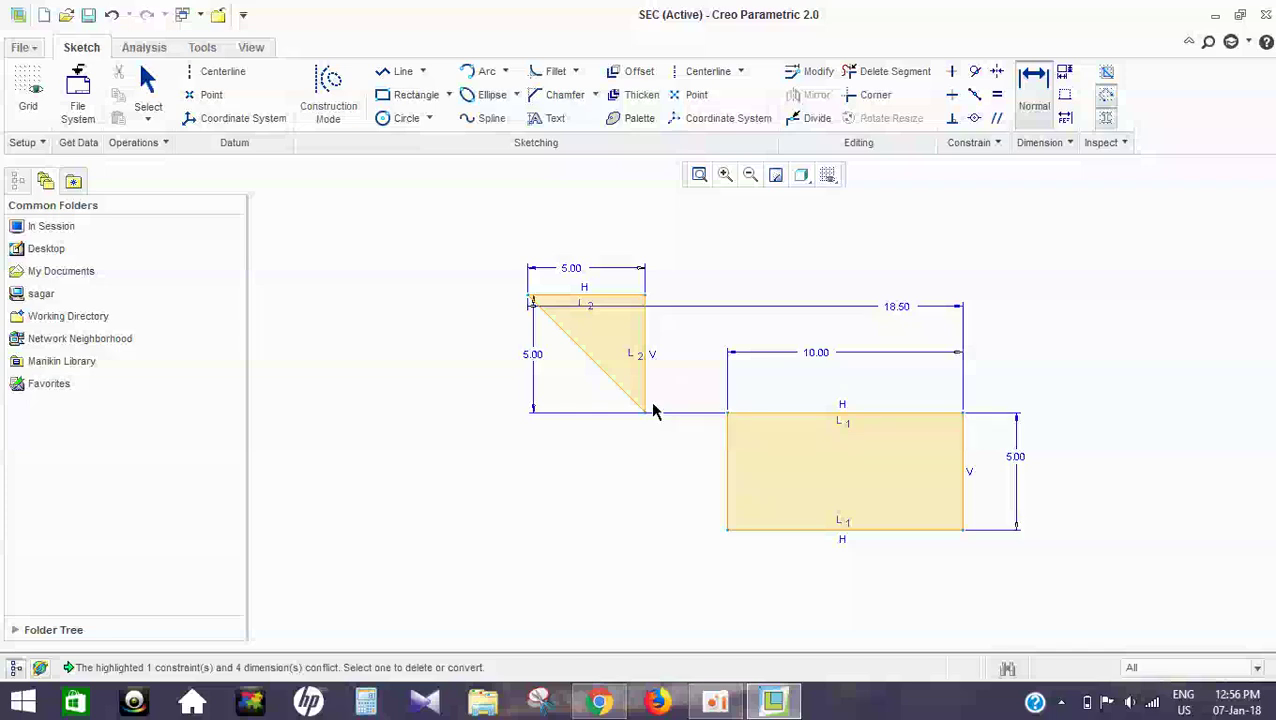
{"action": "middle_click", "coordinate": [698, 388]}
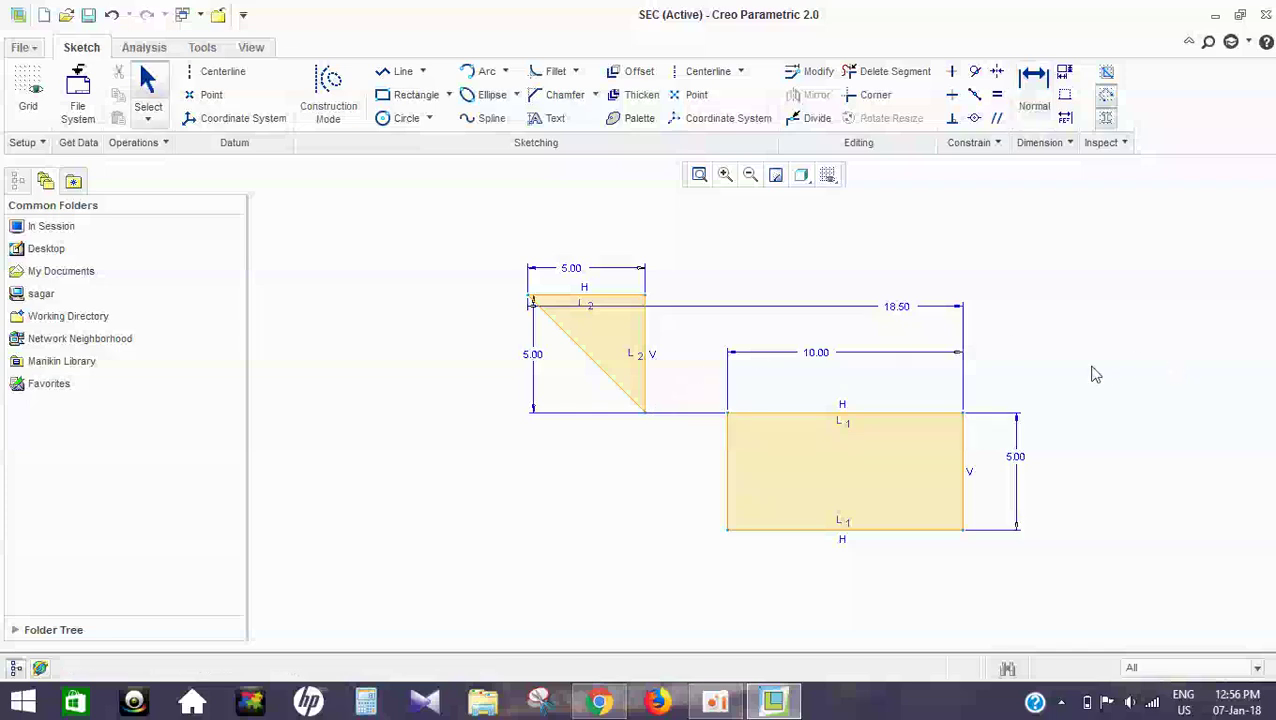